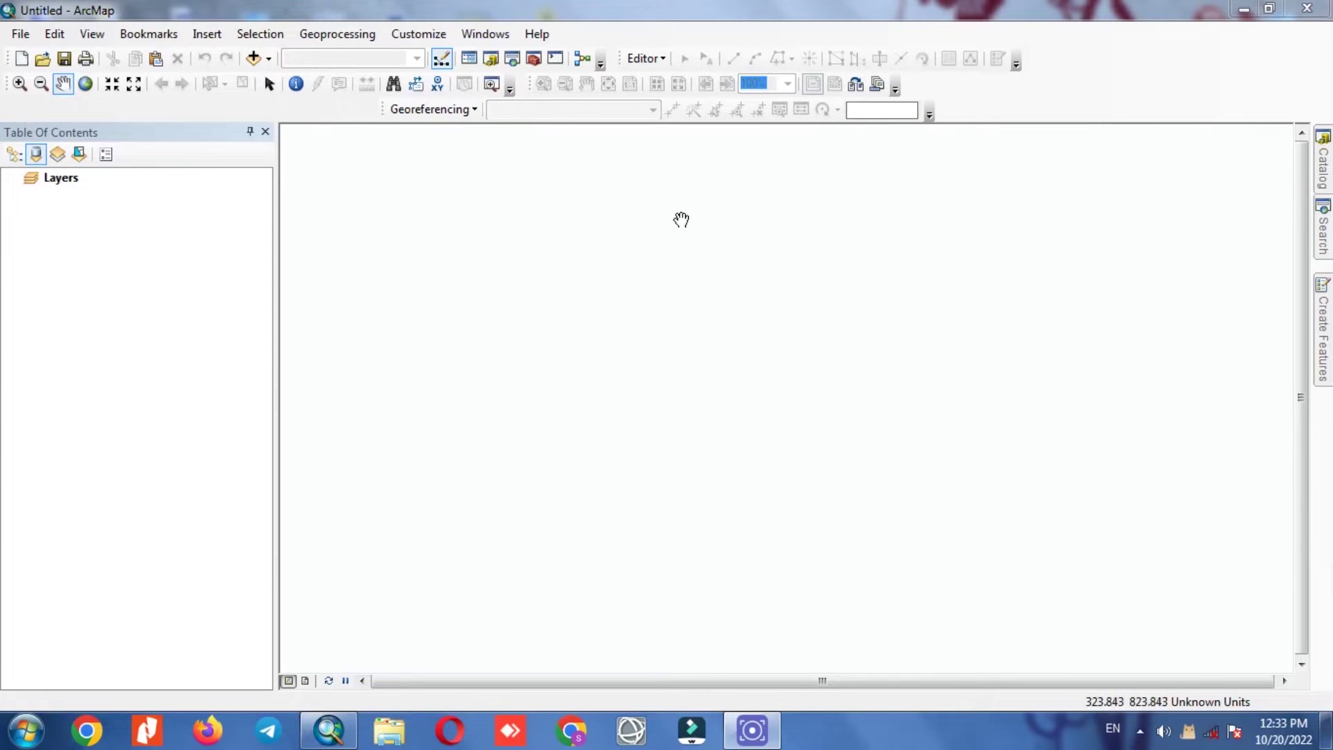
Add the DEM_SRTM (2).tif raster from the gis folder to the map
click(252, 58)
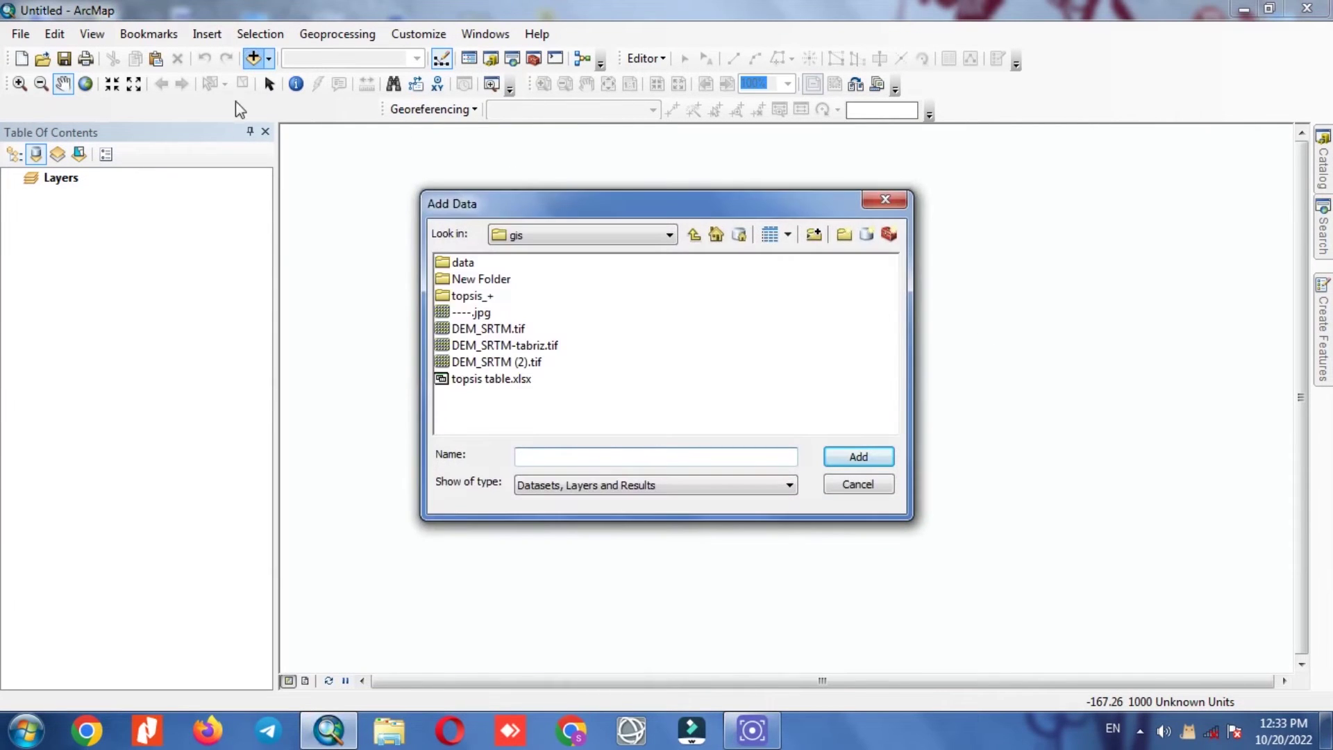
click(522, 361)
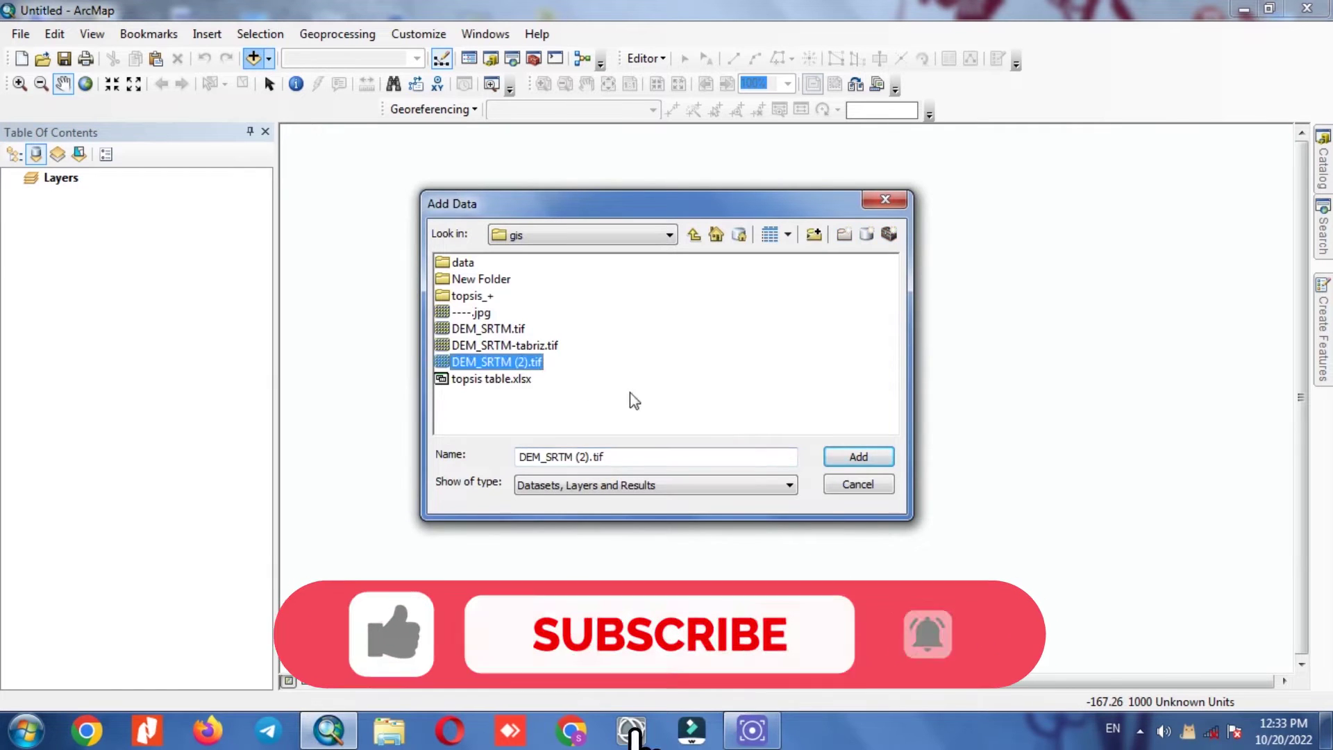
click(860, 457)
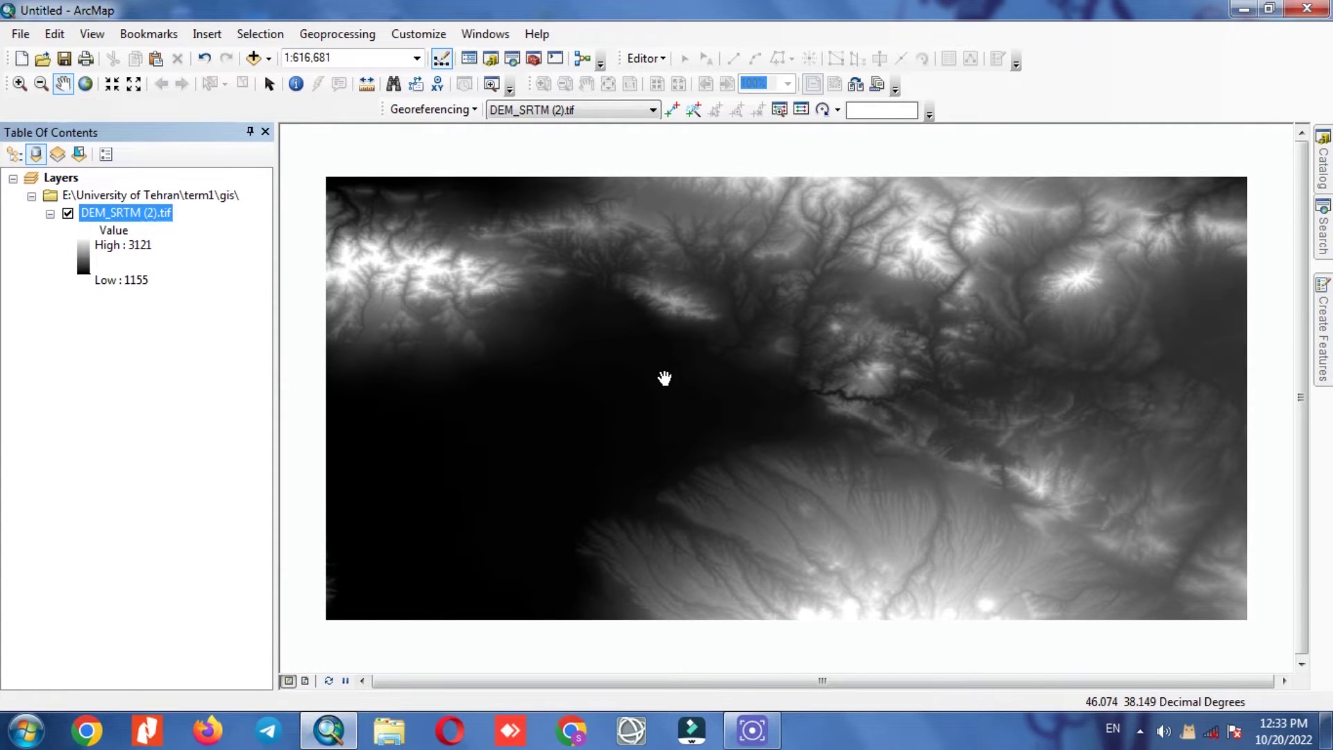
Search for "focal statistics" and open the Focal Statistics (Spatial Analyst) tool
mouse_move(1324, 231)
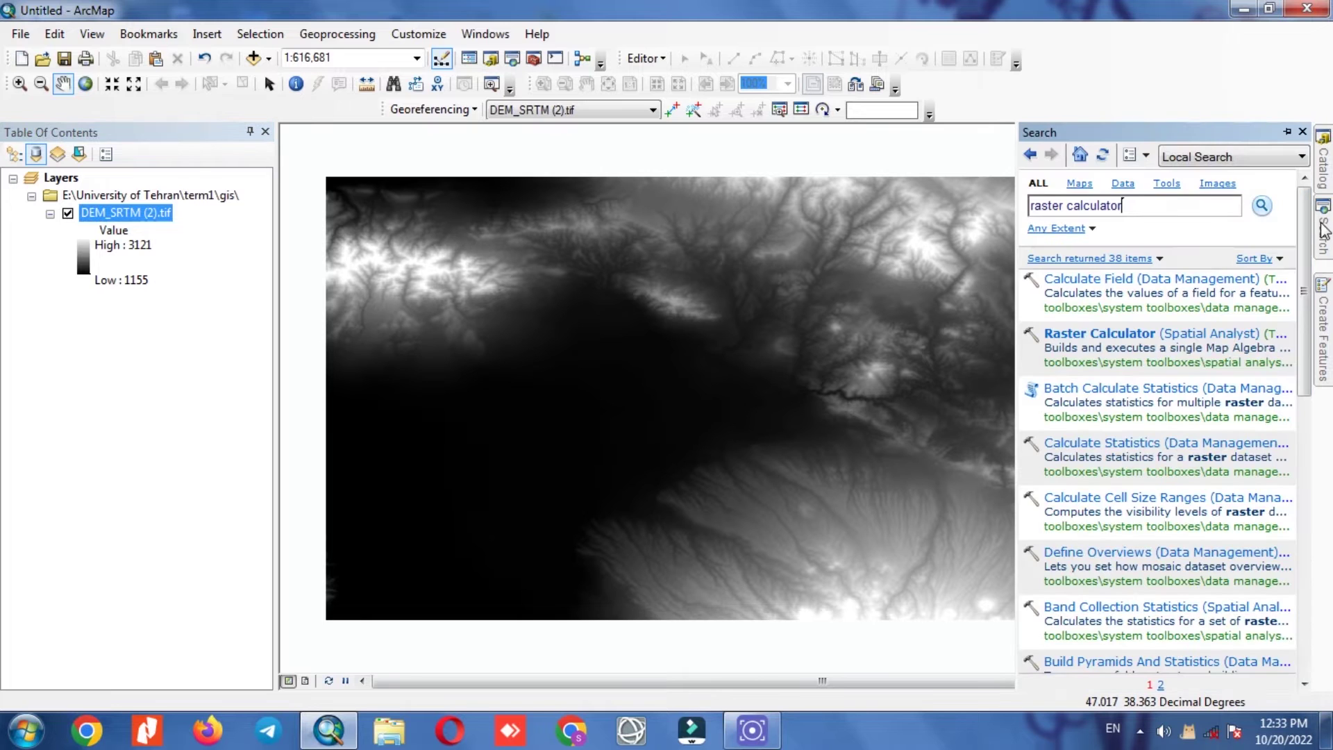
drag(1176, 206, 1027, 207)
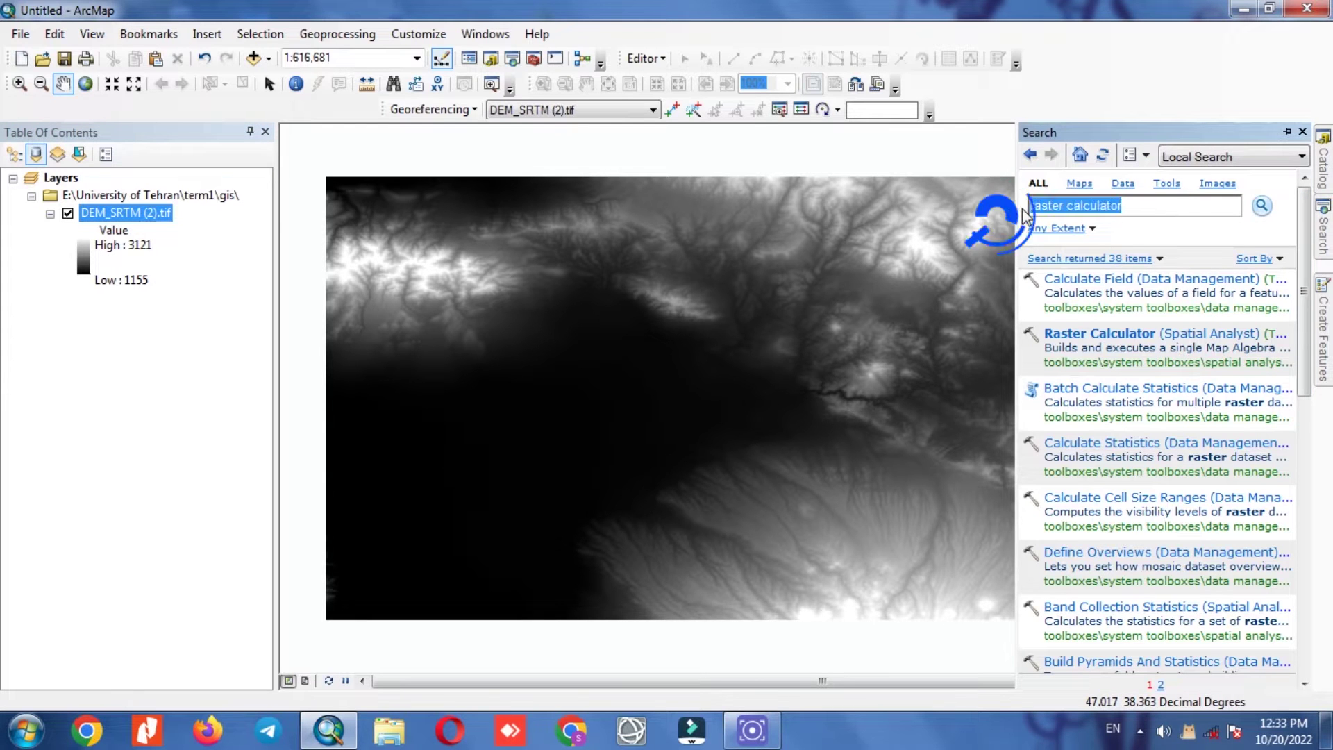
text(foc)
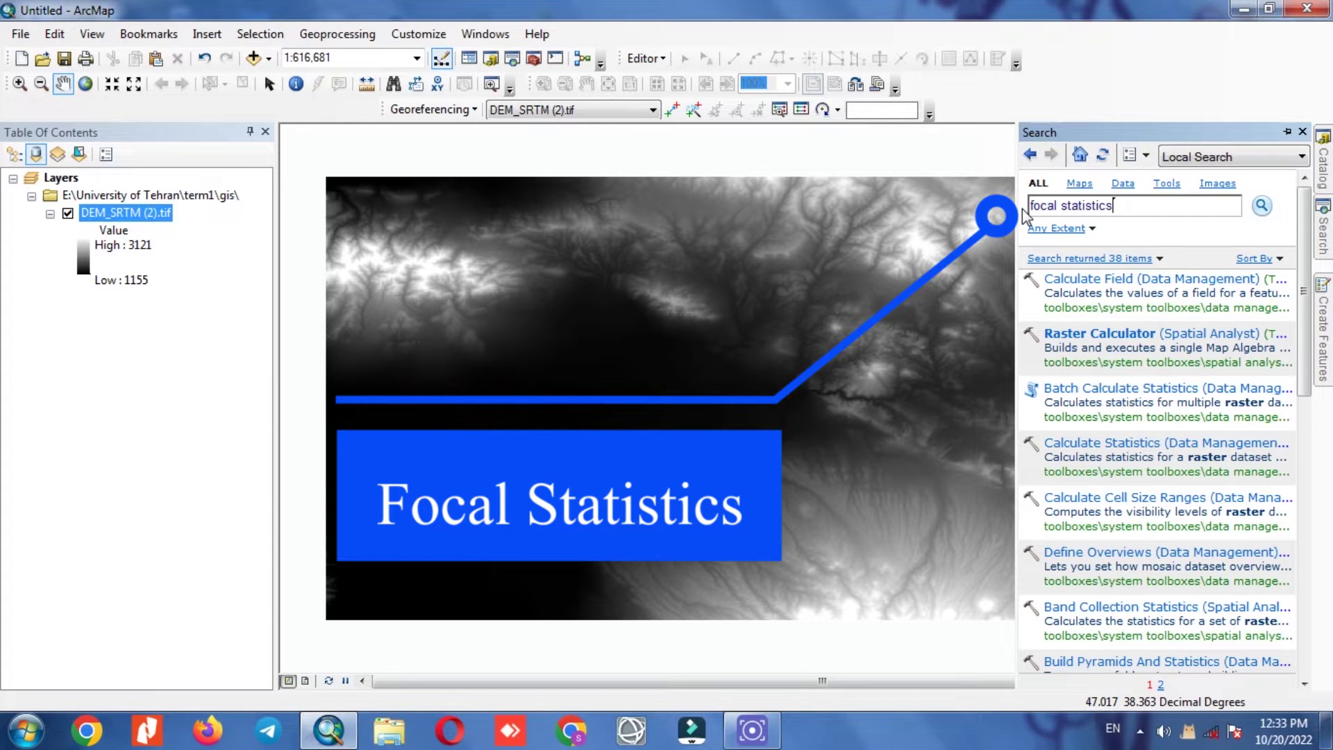
text(al statistics)
key(Return)
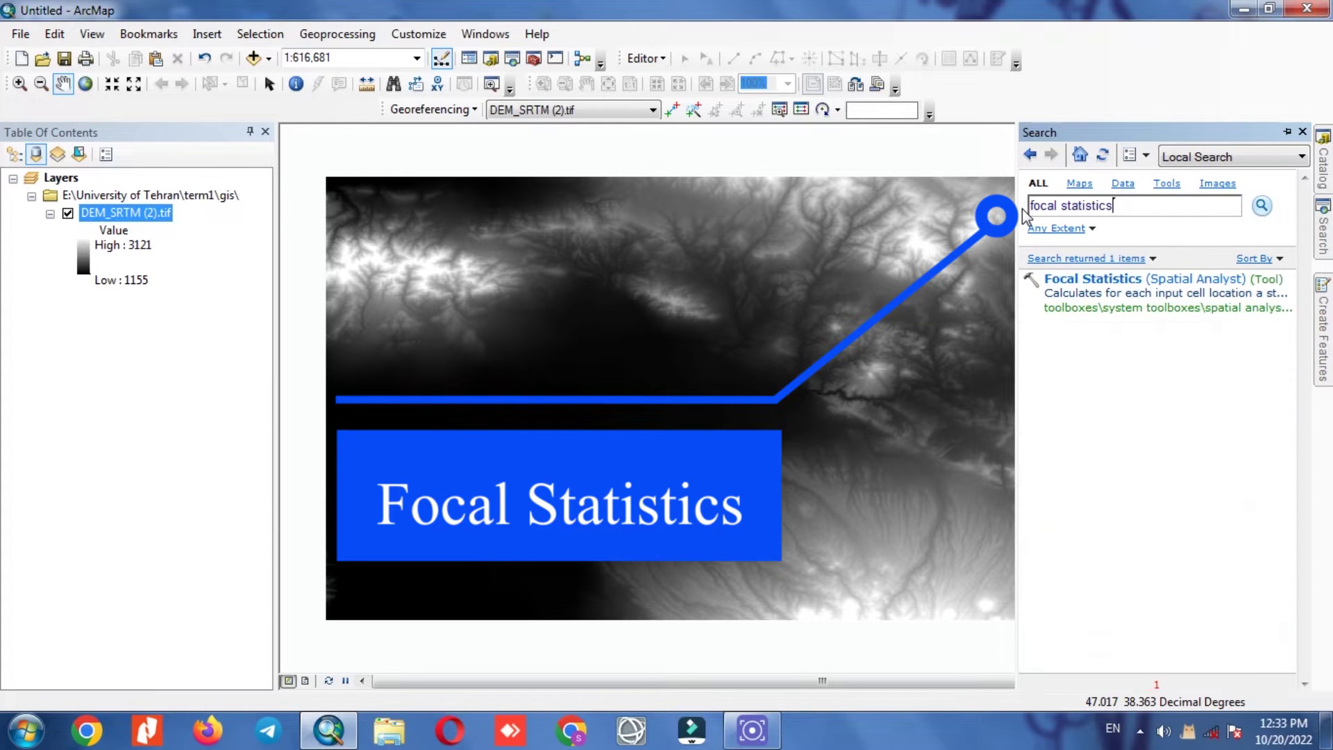
click(1185, 280)
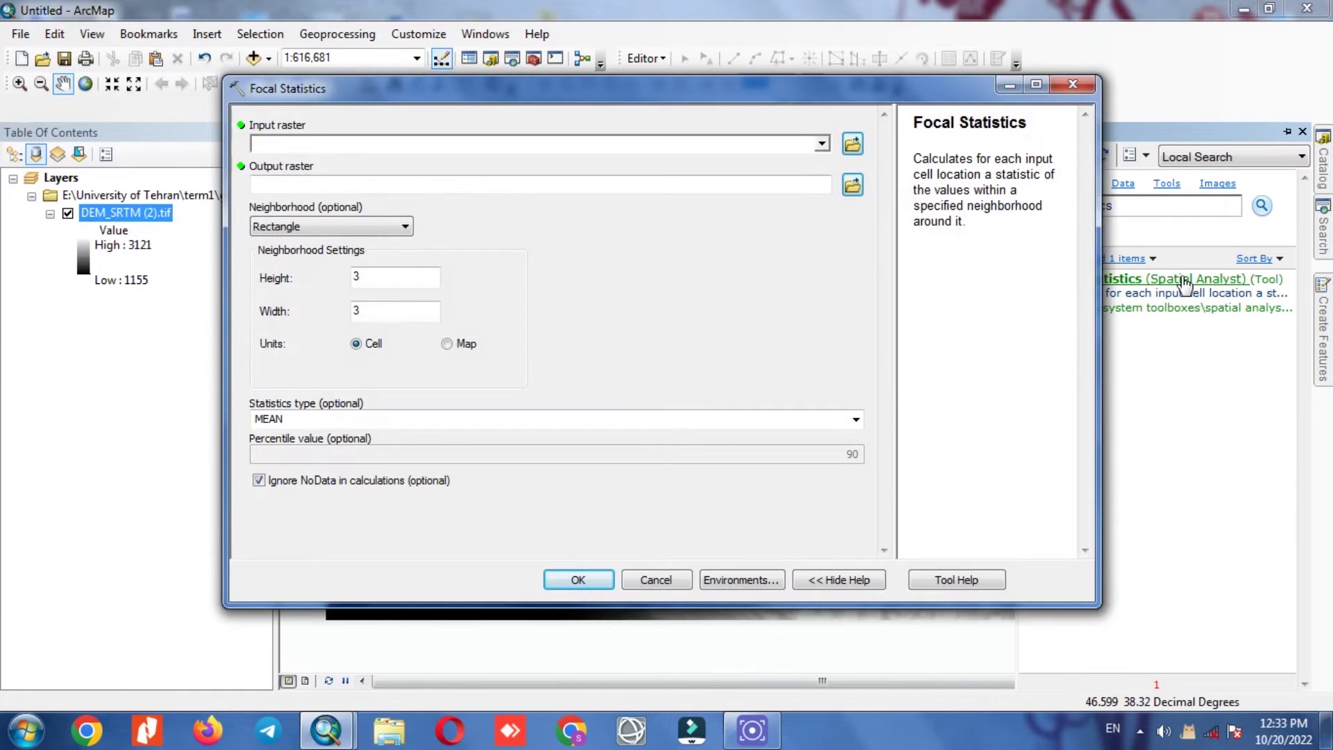
drag(974, 222, 914, 163)
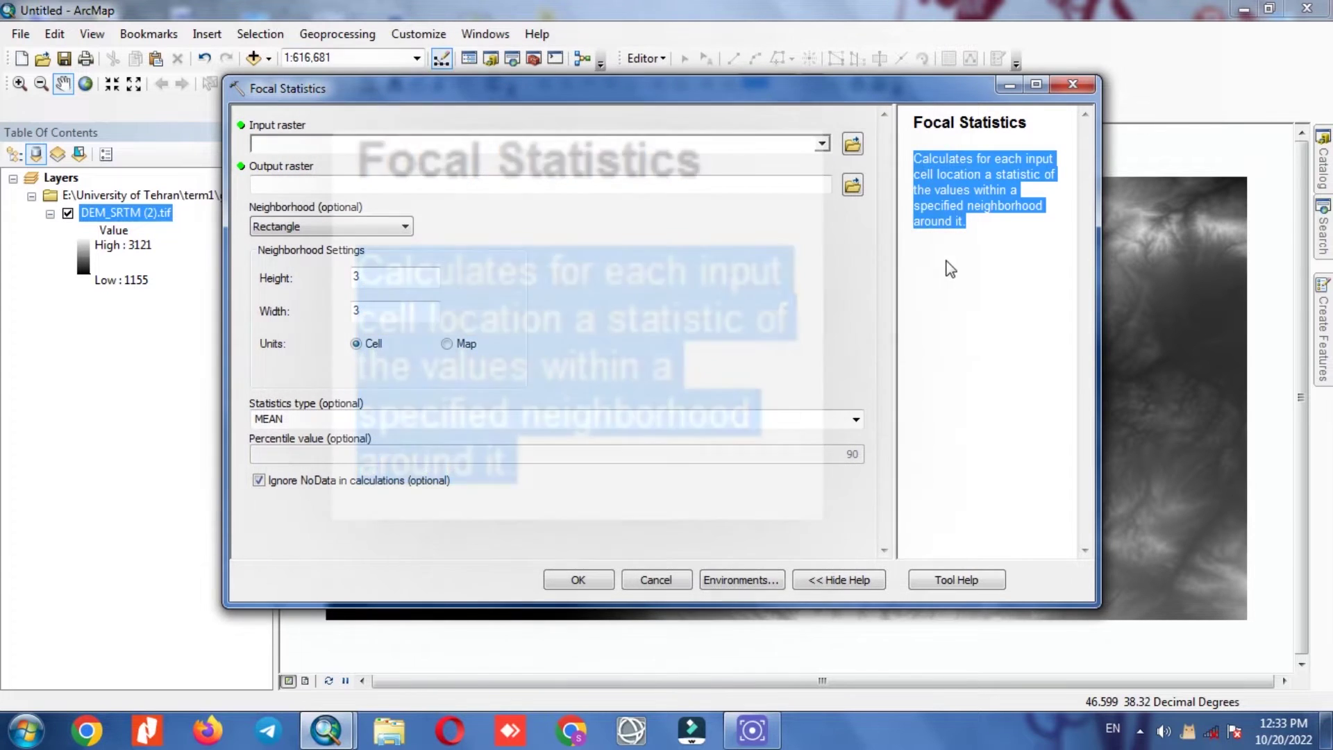
click(950, 269)
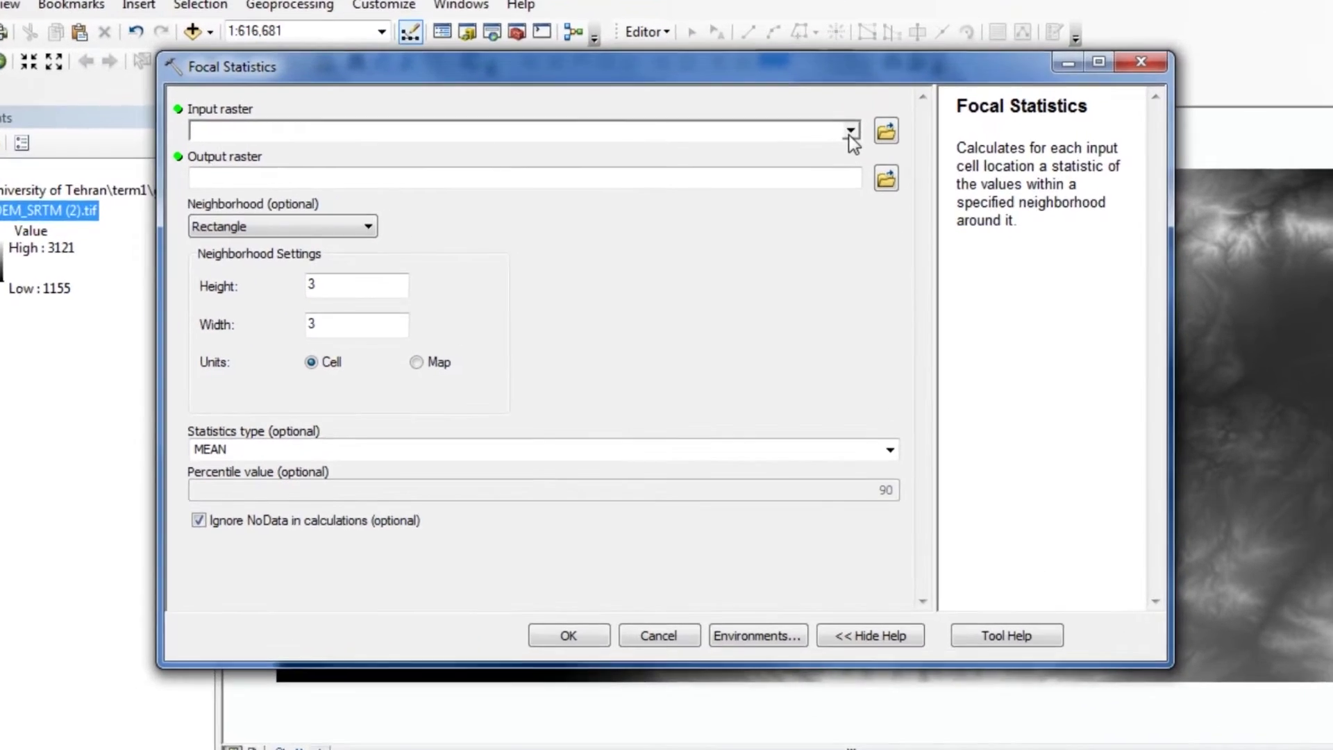
Set DEM_SRTM (2).tif as the input raster and save the output raster as Focal_mean1 in the Dem folder
click(822, 143)
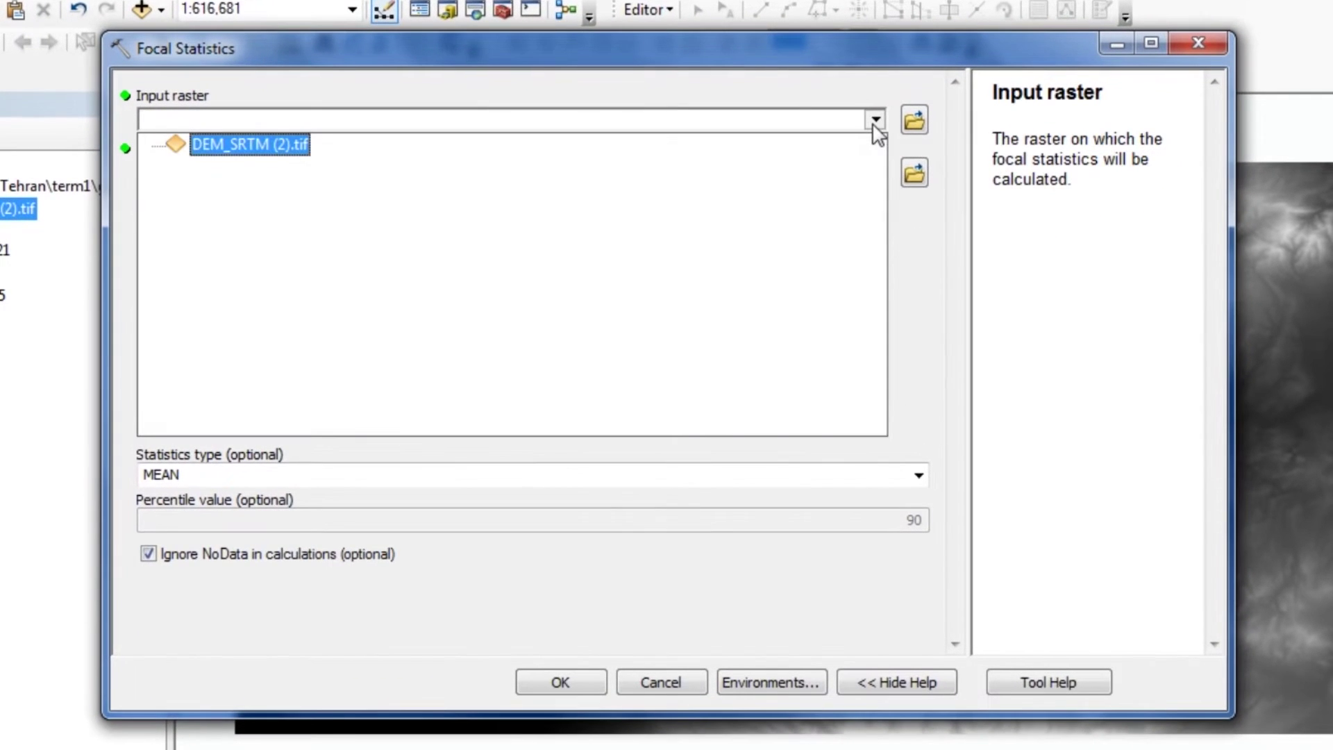
click(281, 141)
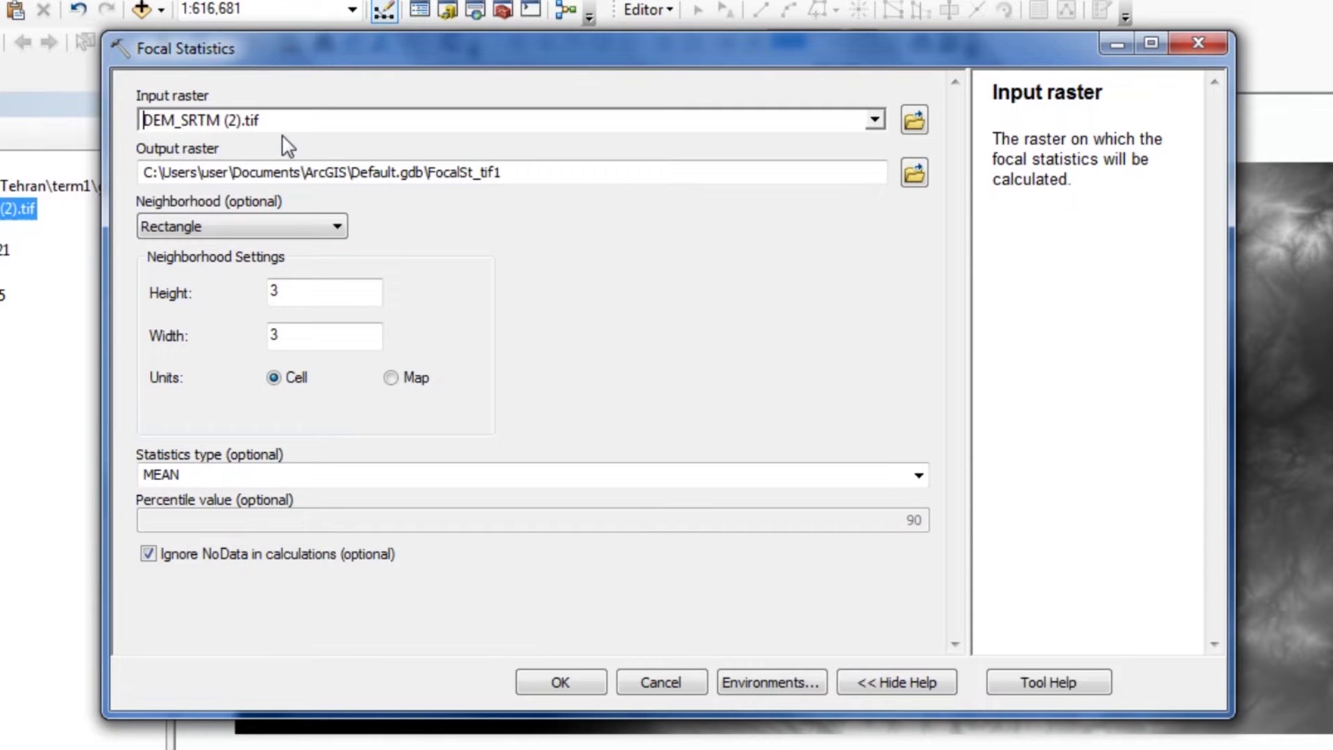
click(914, 173)
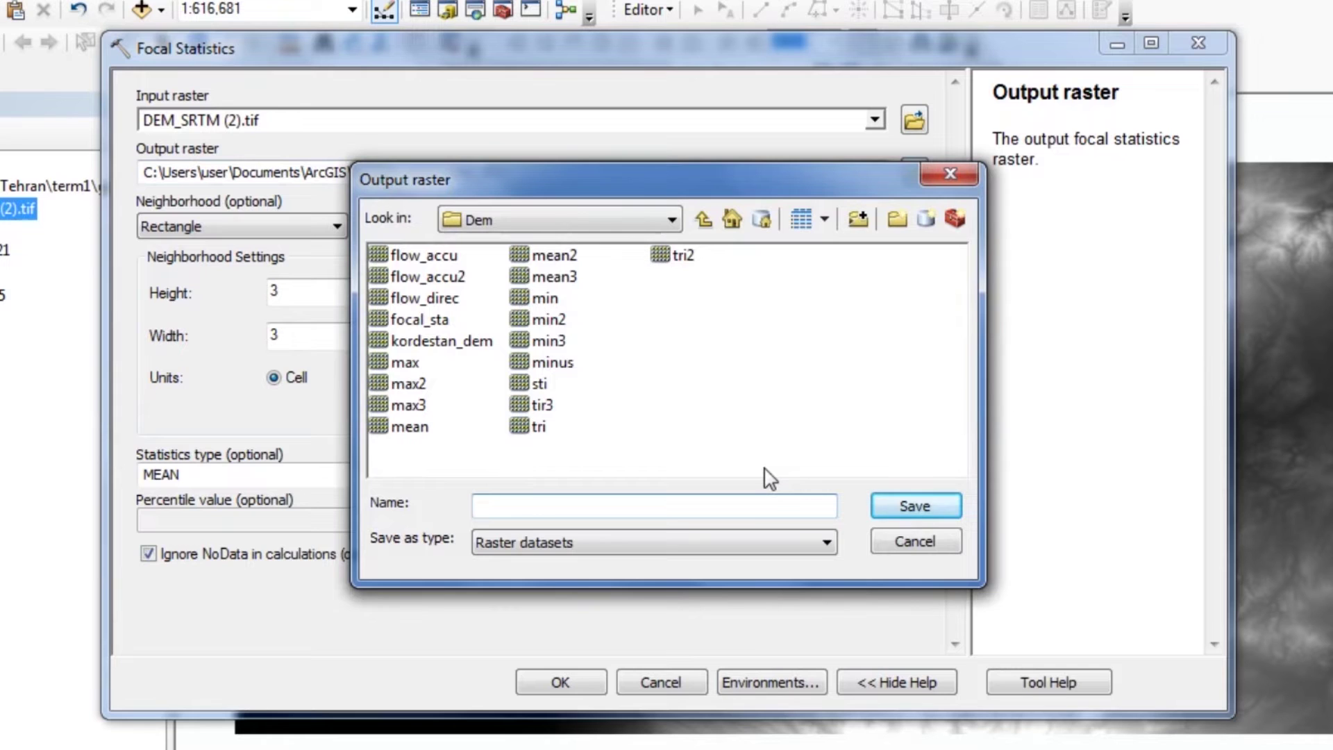
text(Focal_mean1)
click(935, 500)
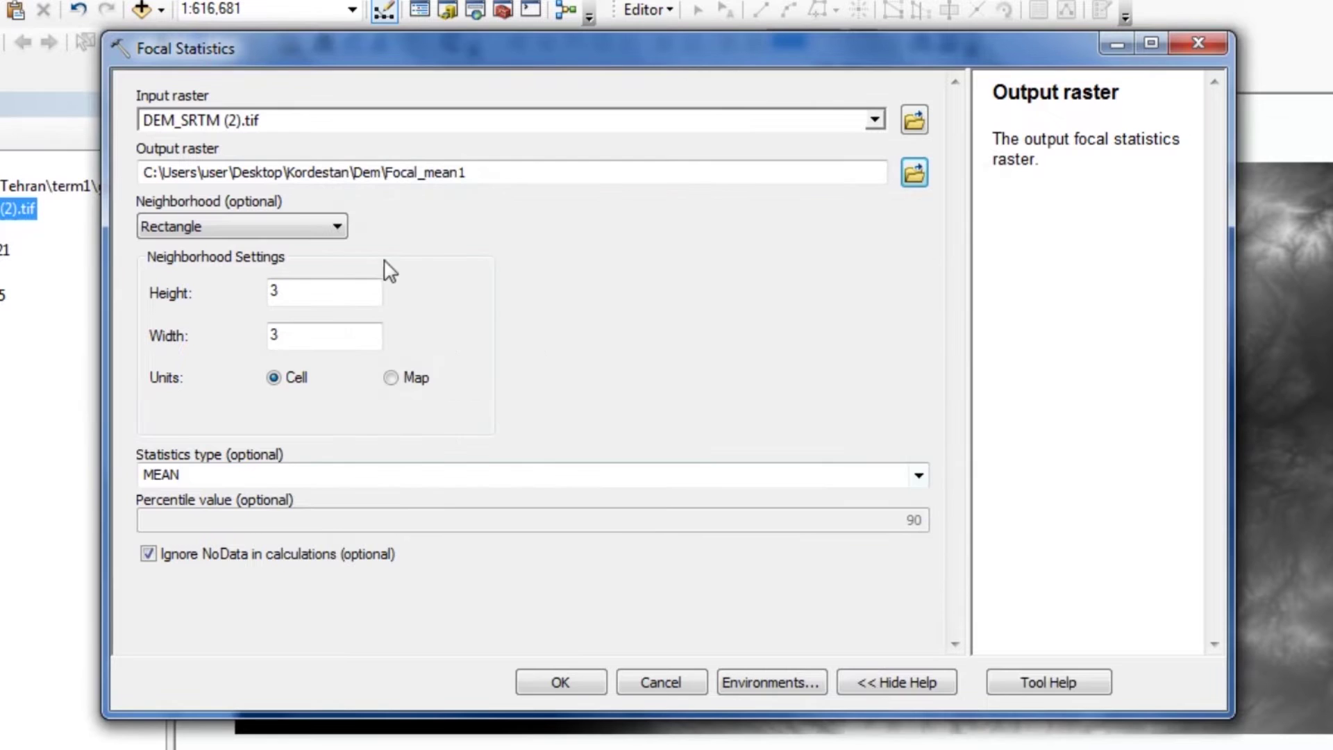
Define a Rectangle neighborhood with a height and width of 25 cells
click(303, 234)
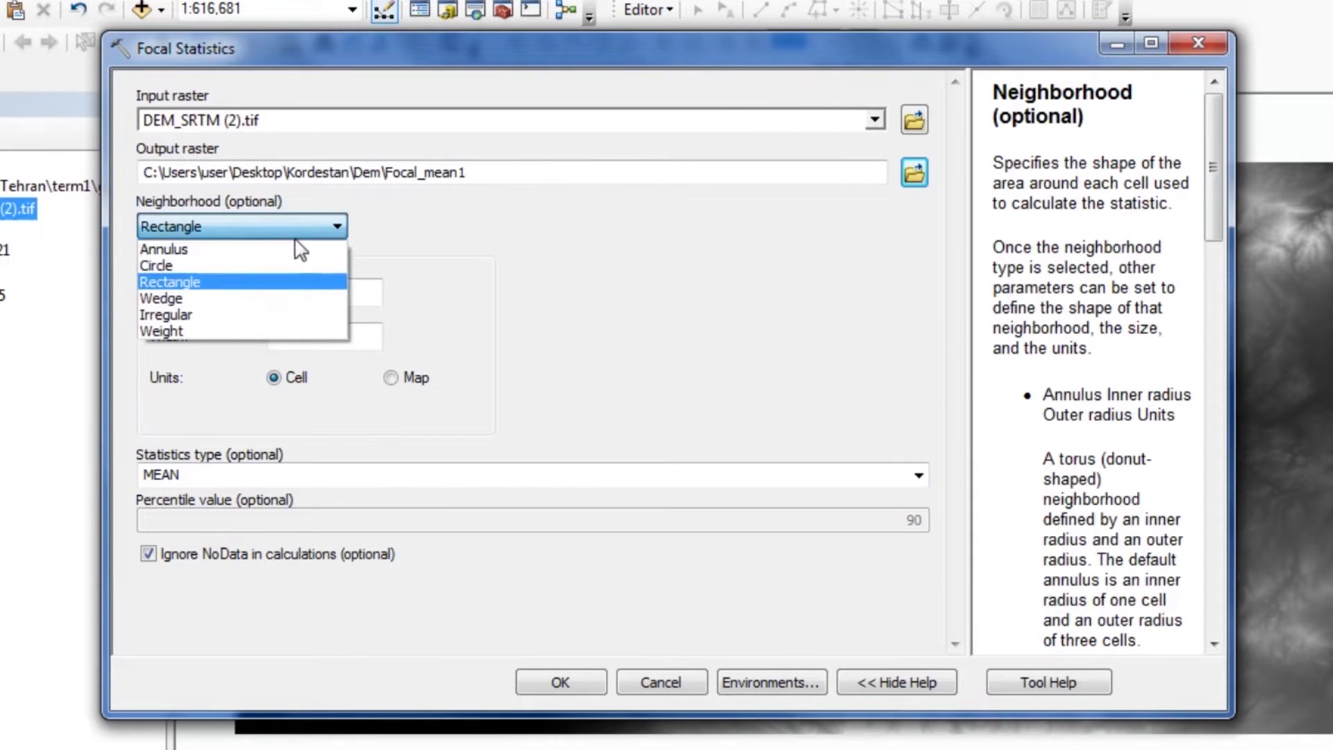
click(266, 283)
click(290, 292)
text(25)
double_click(289, 334)
text(25)
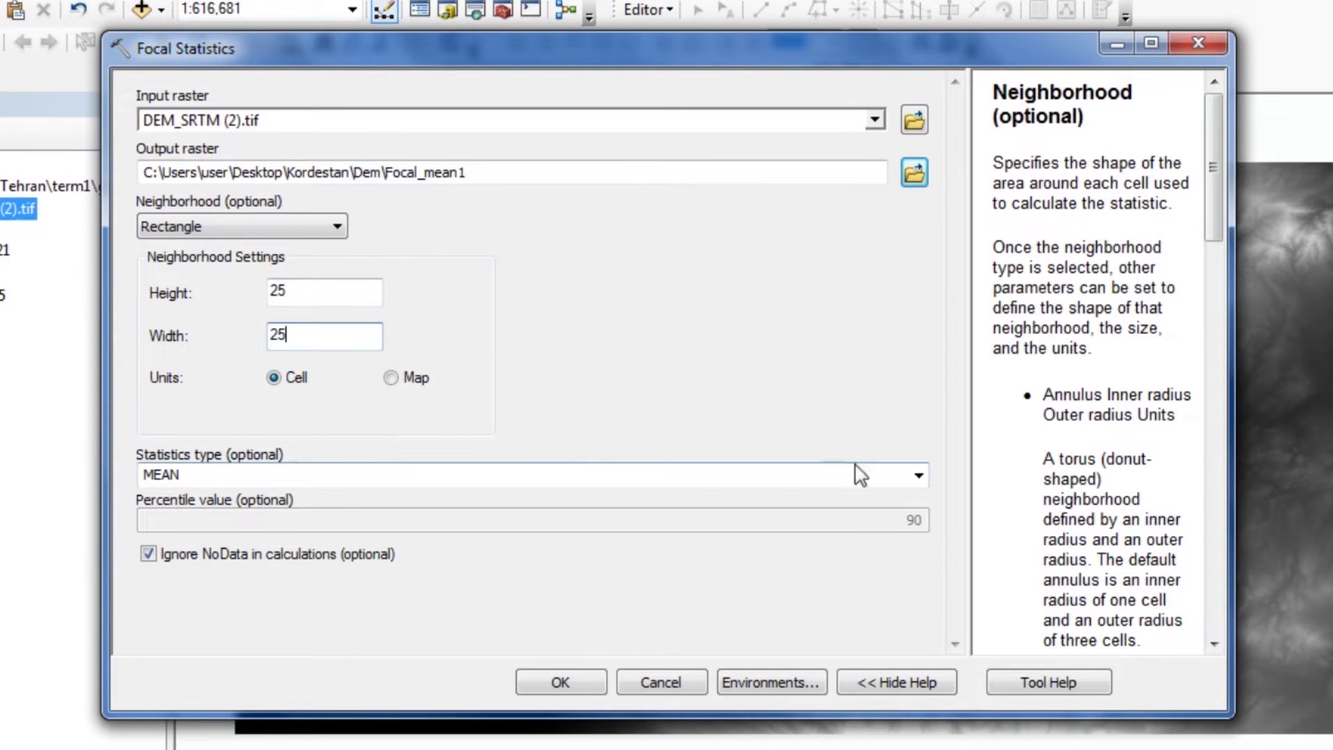
Keep MEAN as the statistics type, run Focal Statistics and dismiss the completion report
click(919, 475)
click(918, 474)
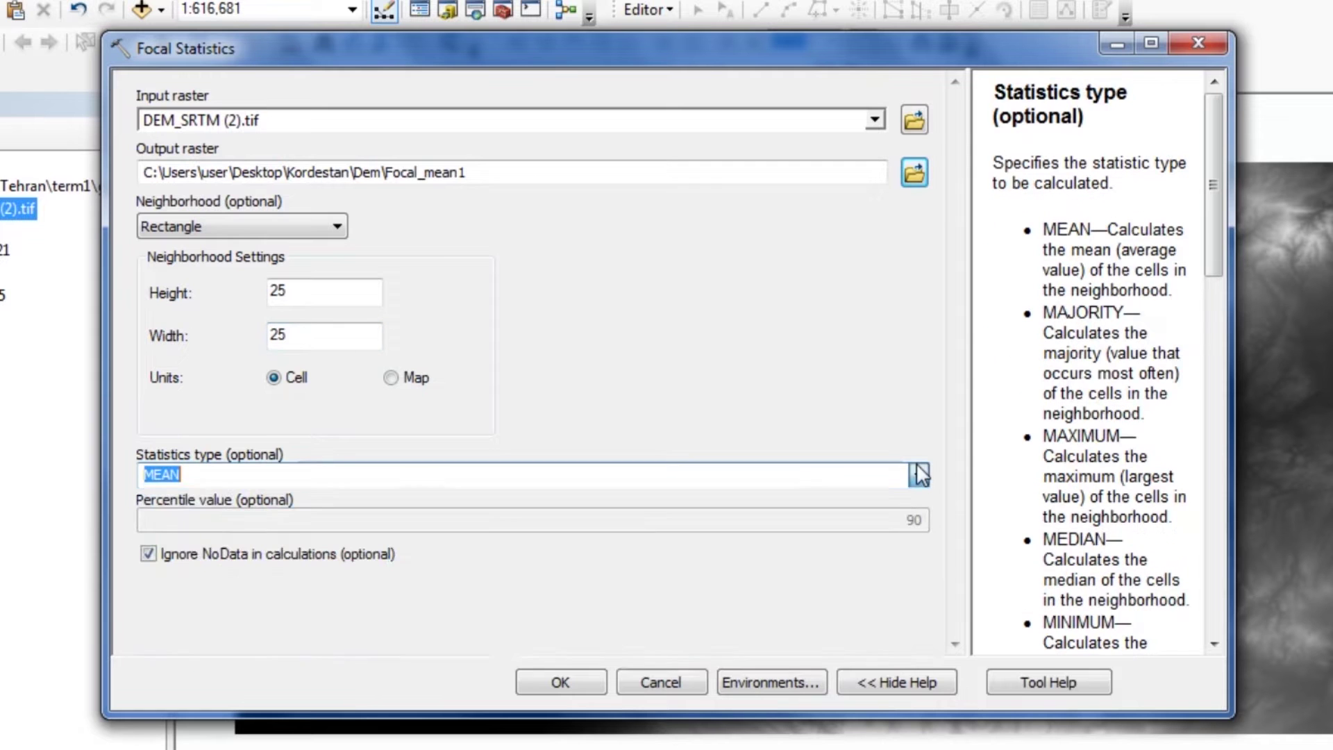
click(472, 649)
click(559, 680)
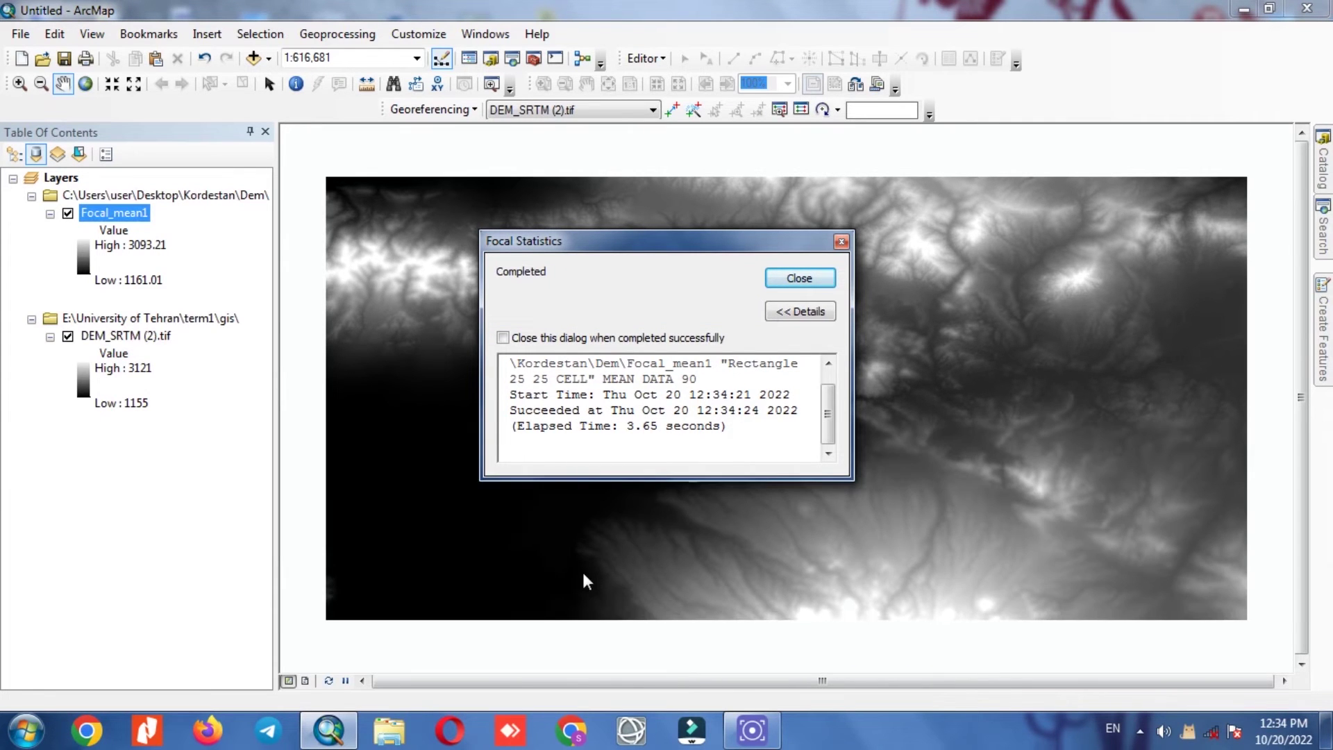
click(840, 242)
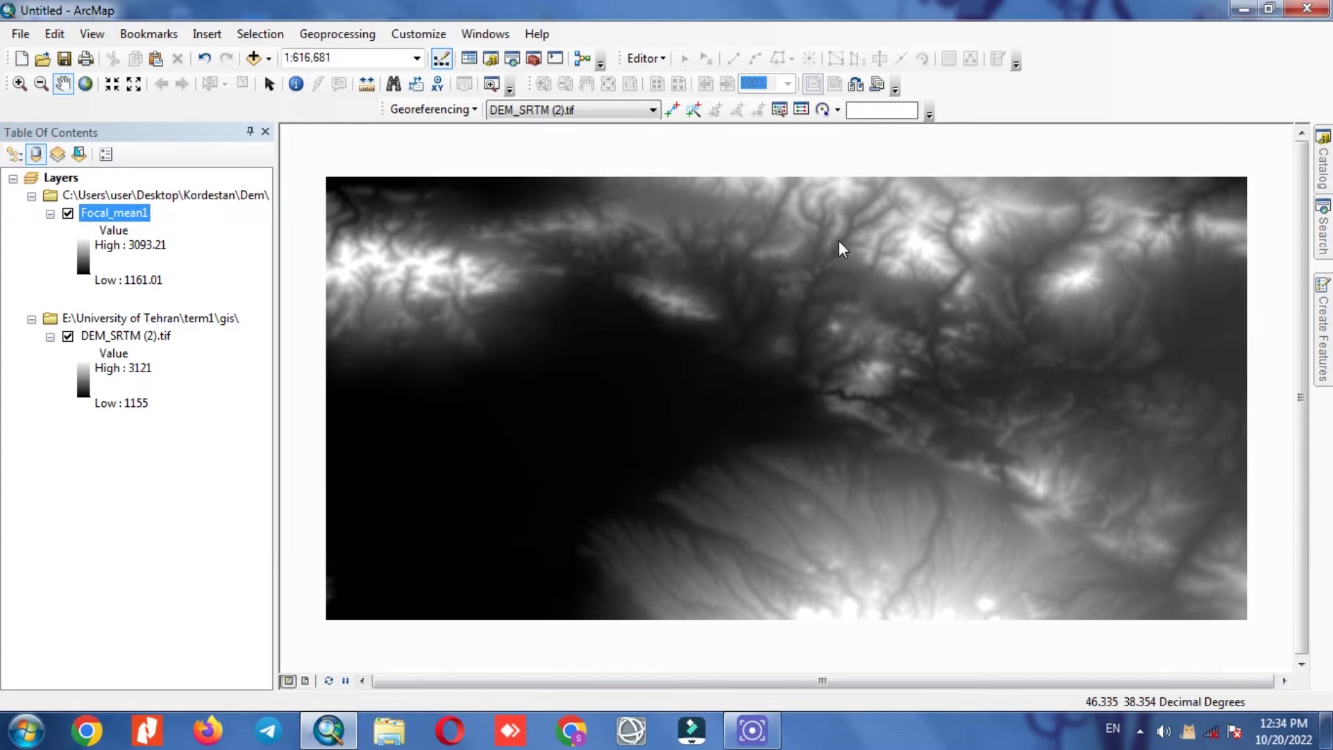
Reopen Focal Statistics with DEM_SRTM (2).tif as input and name the output raster Focal_max2 in the Dem folder
click(1324, 239)
click(1161, 280)
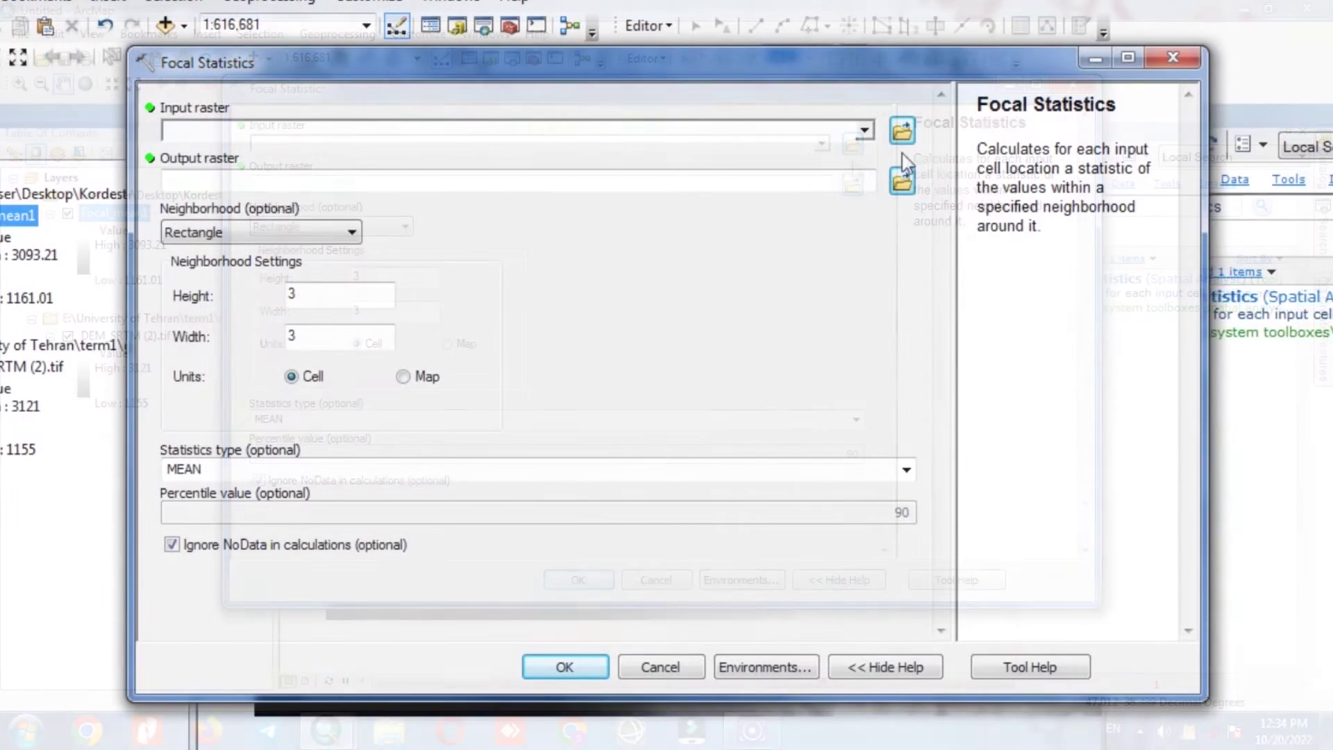
click(822, 144)
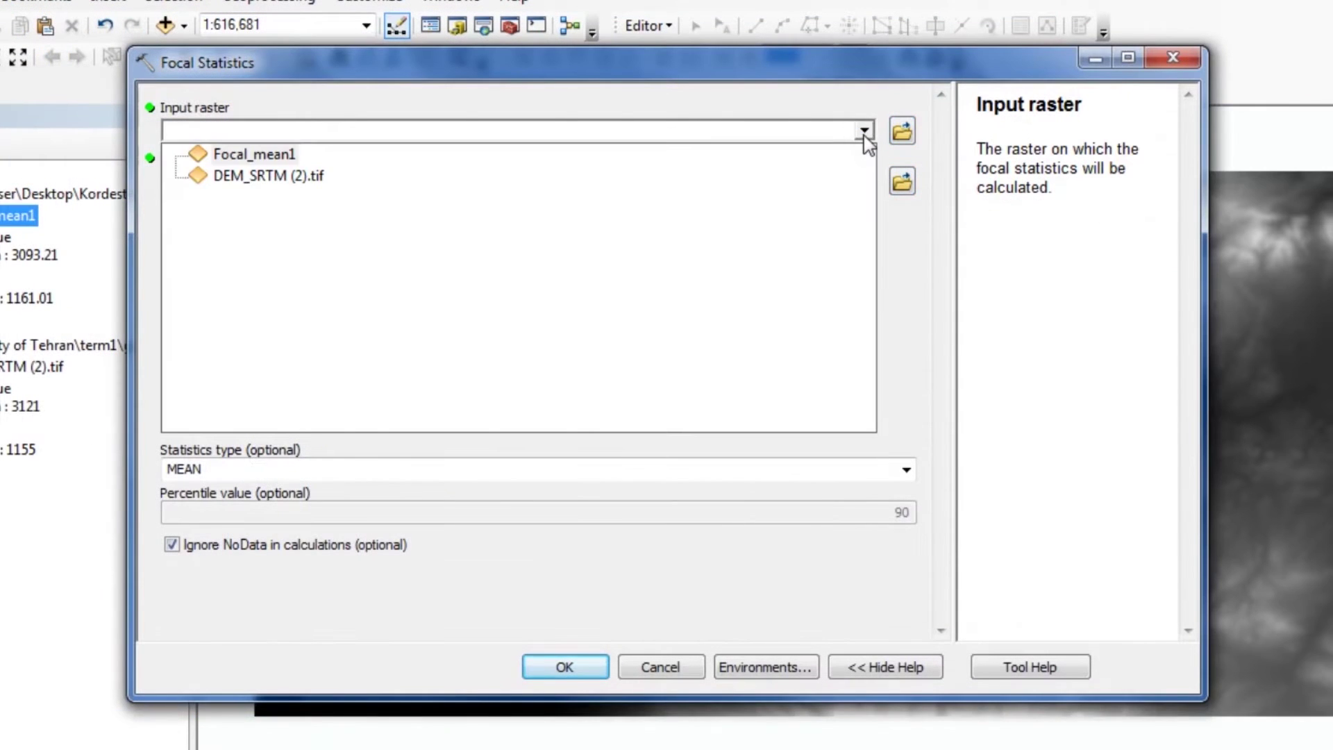
click(268, 176)
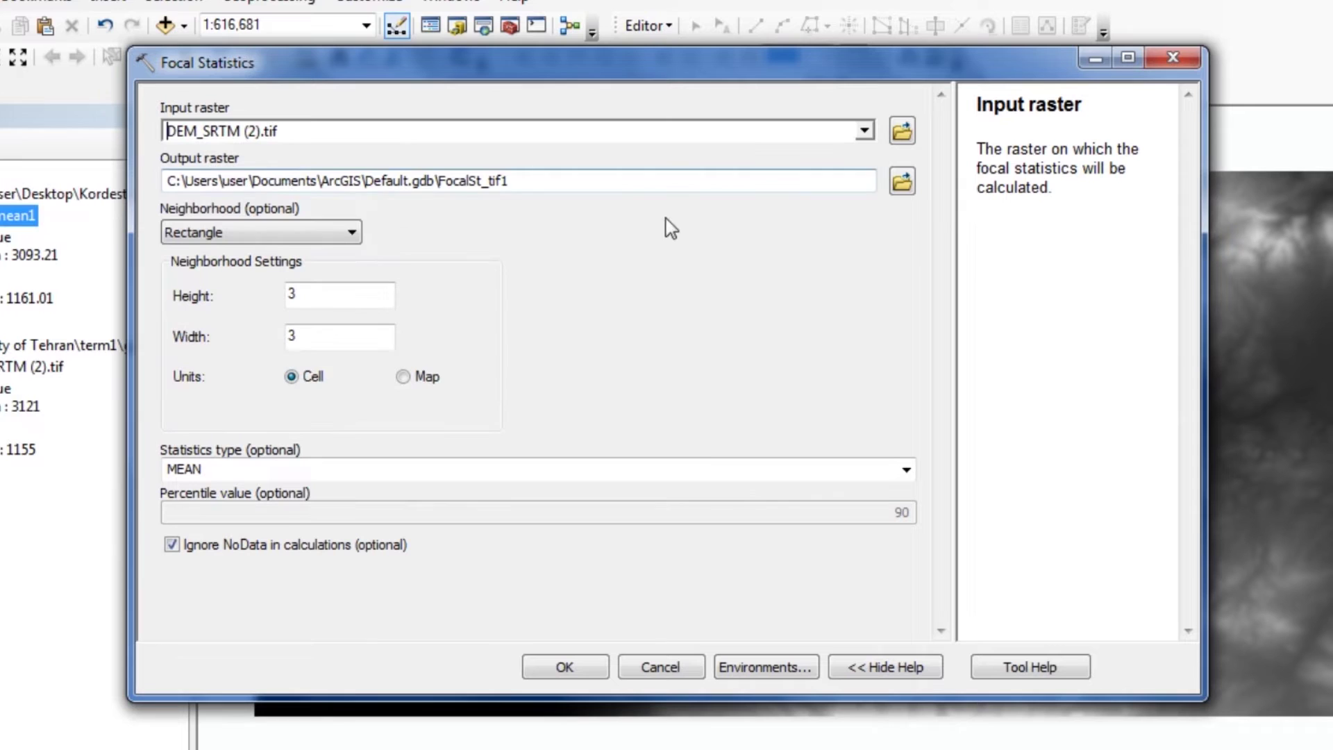
click(902, 182)
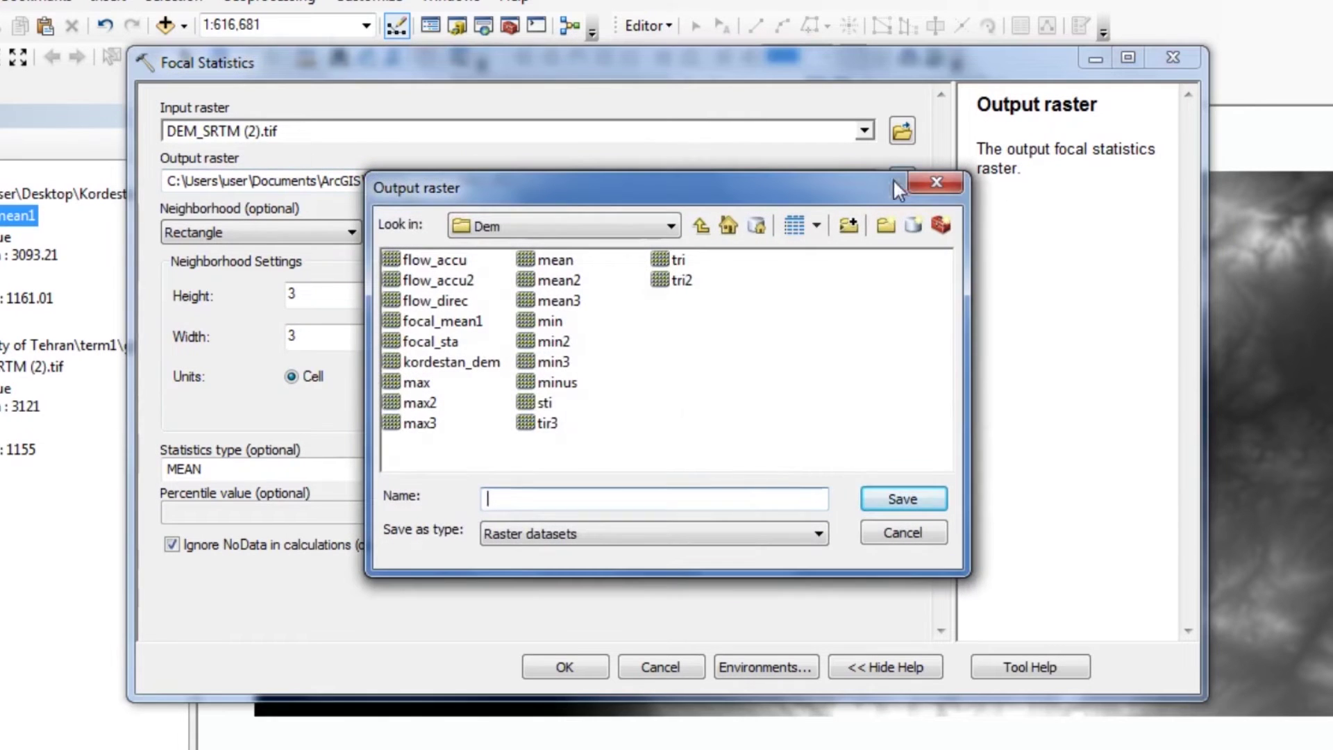
text(Focal_)
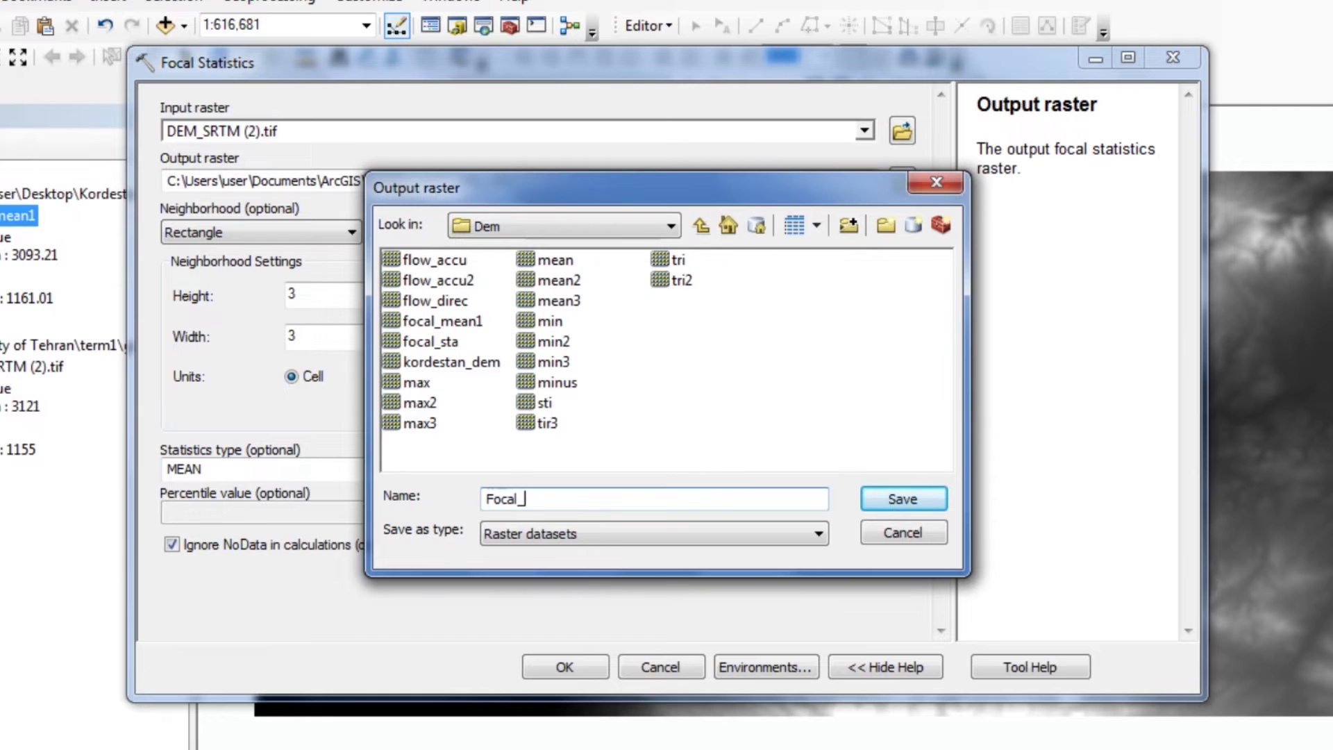
text(max2)
key(Return)
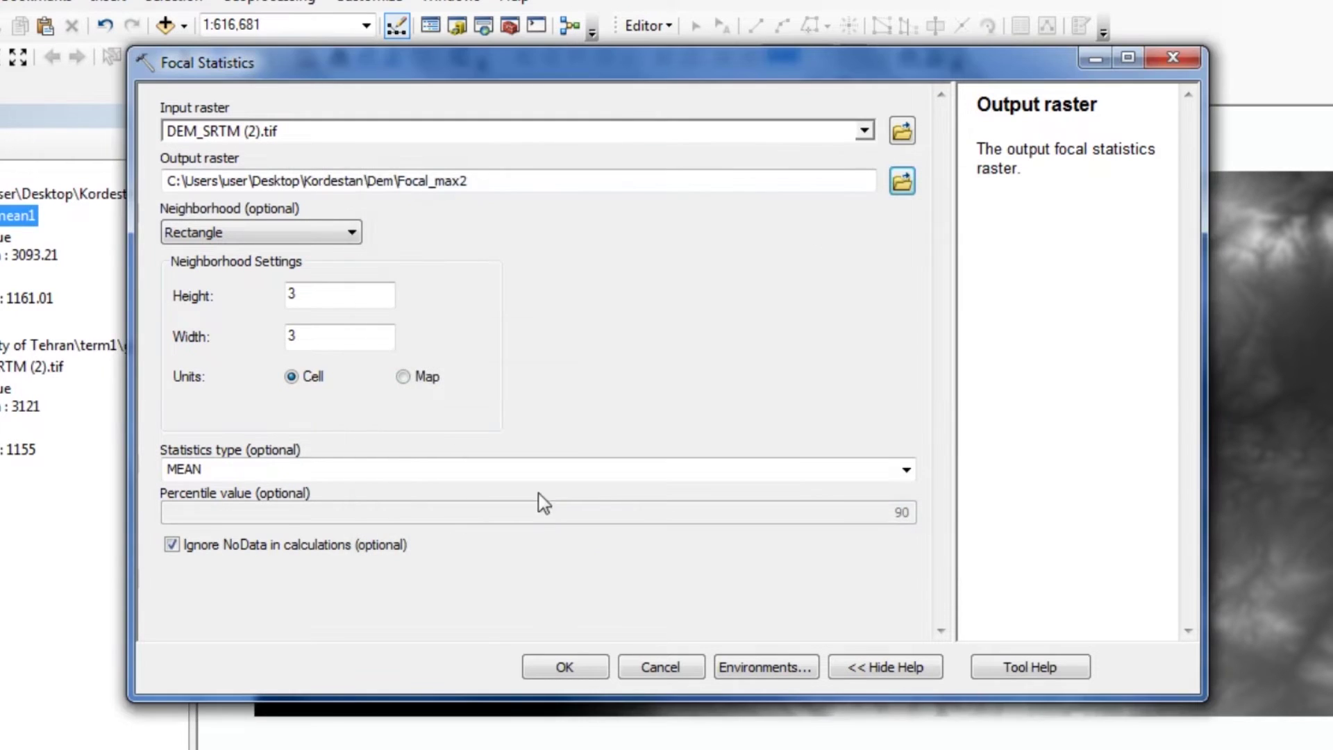
Set the neighborhood height and width to 25 cells for the Focal_max2 output, keeping the Rectangle shape
click(337, 300)
text(25)
click(329, 335)
text(25)
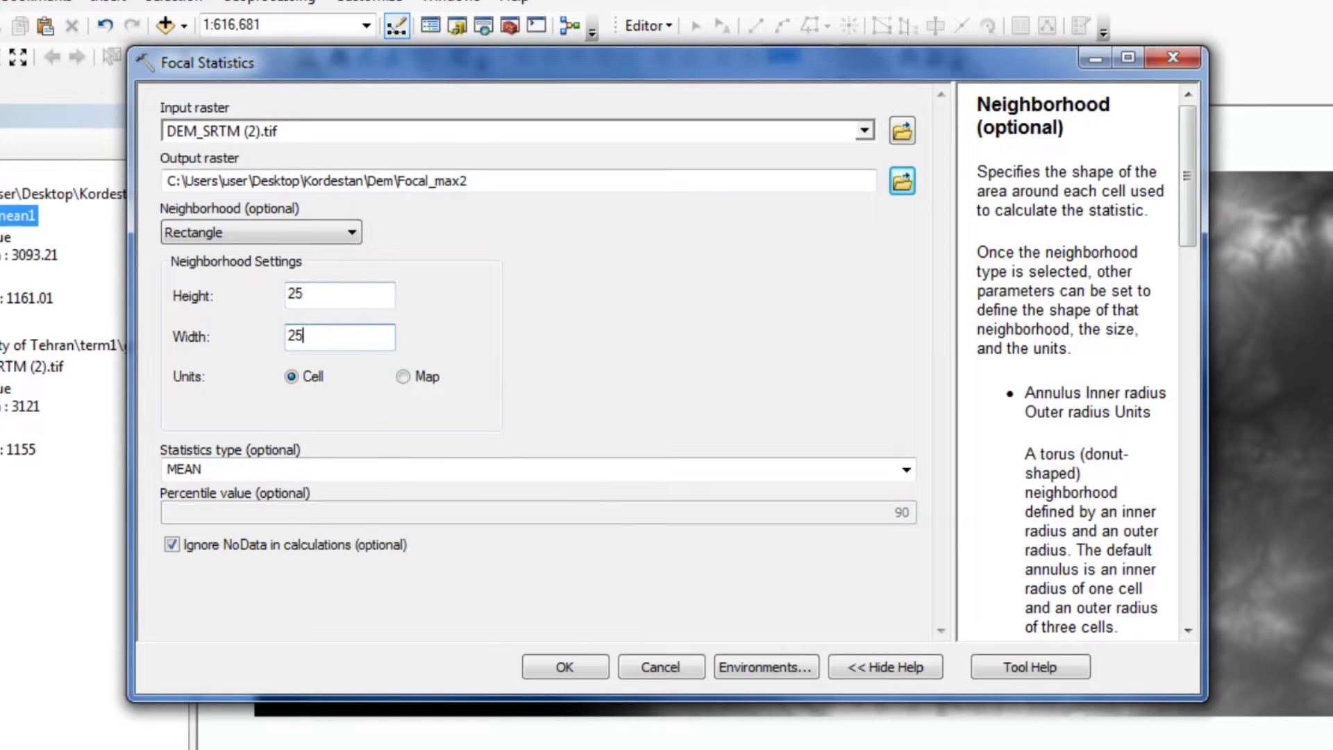
click(341, 238)
click(323, 284)
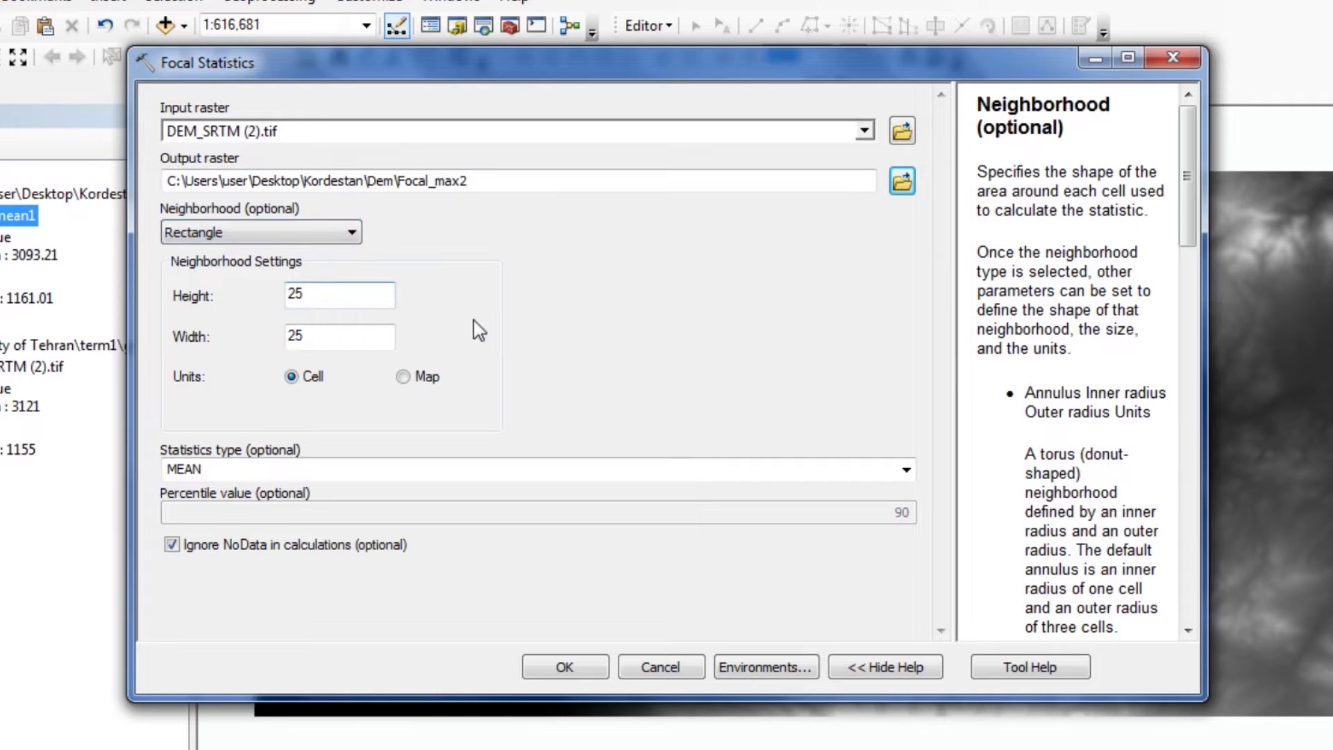
Set the statistics type to MAXIMUM, run Focal Statistics and dismiss the completion report
click(906, 470)
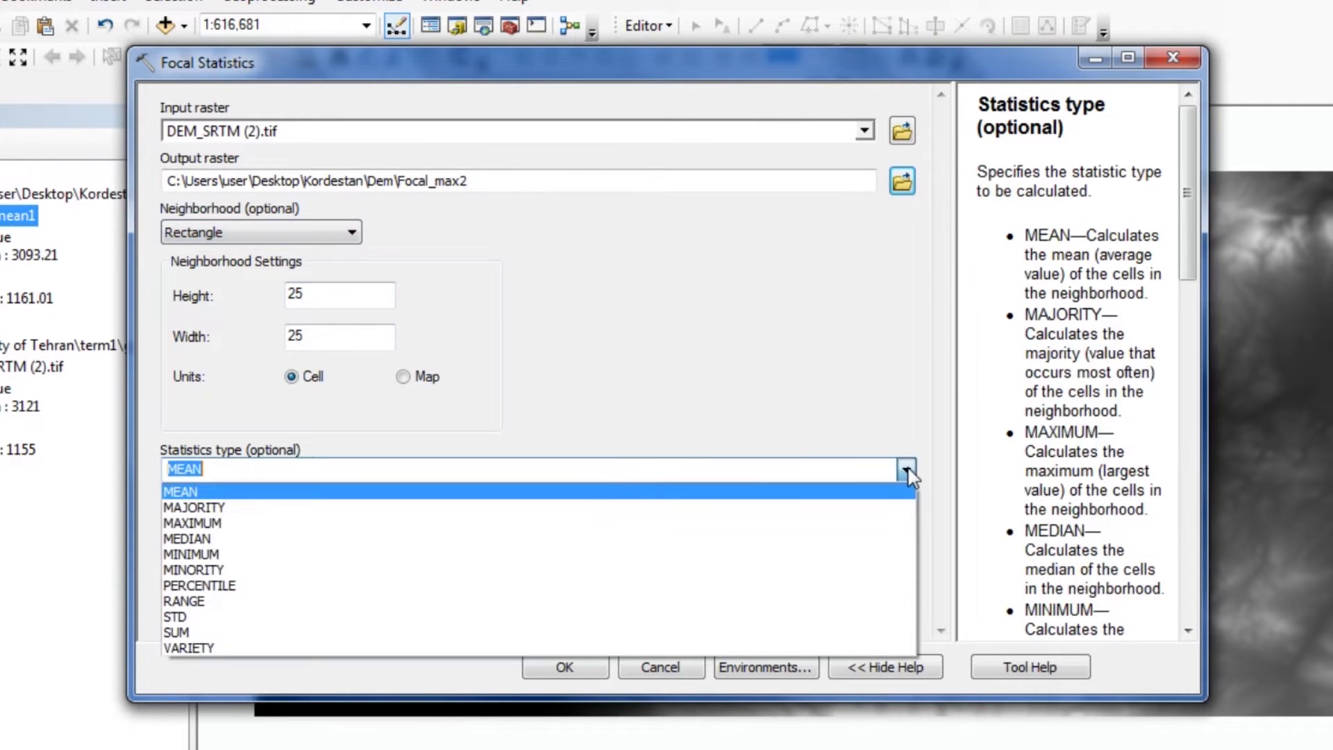
click(270, 532)
click(323, 601)
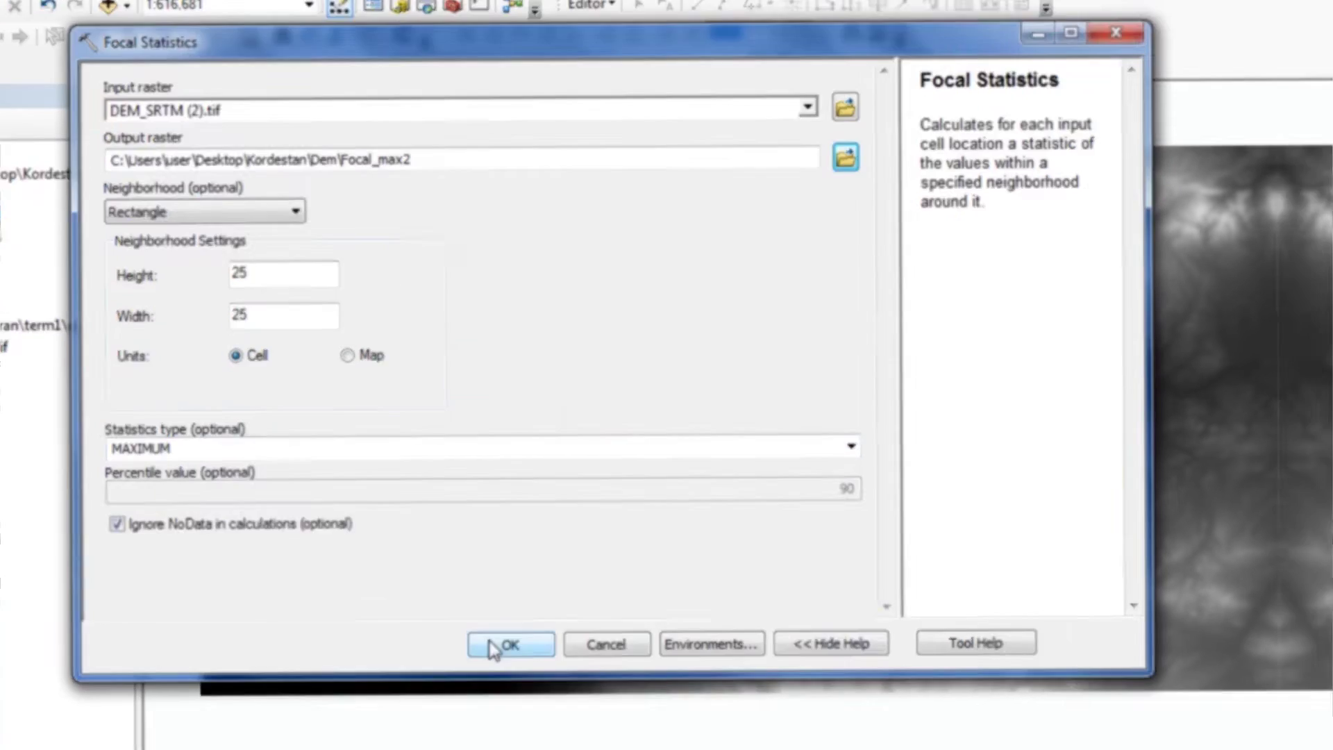
click(563, 667)
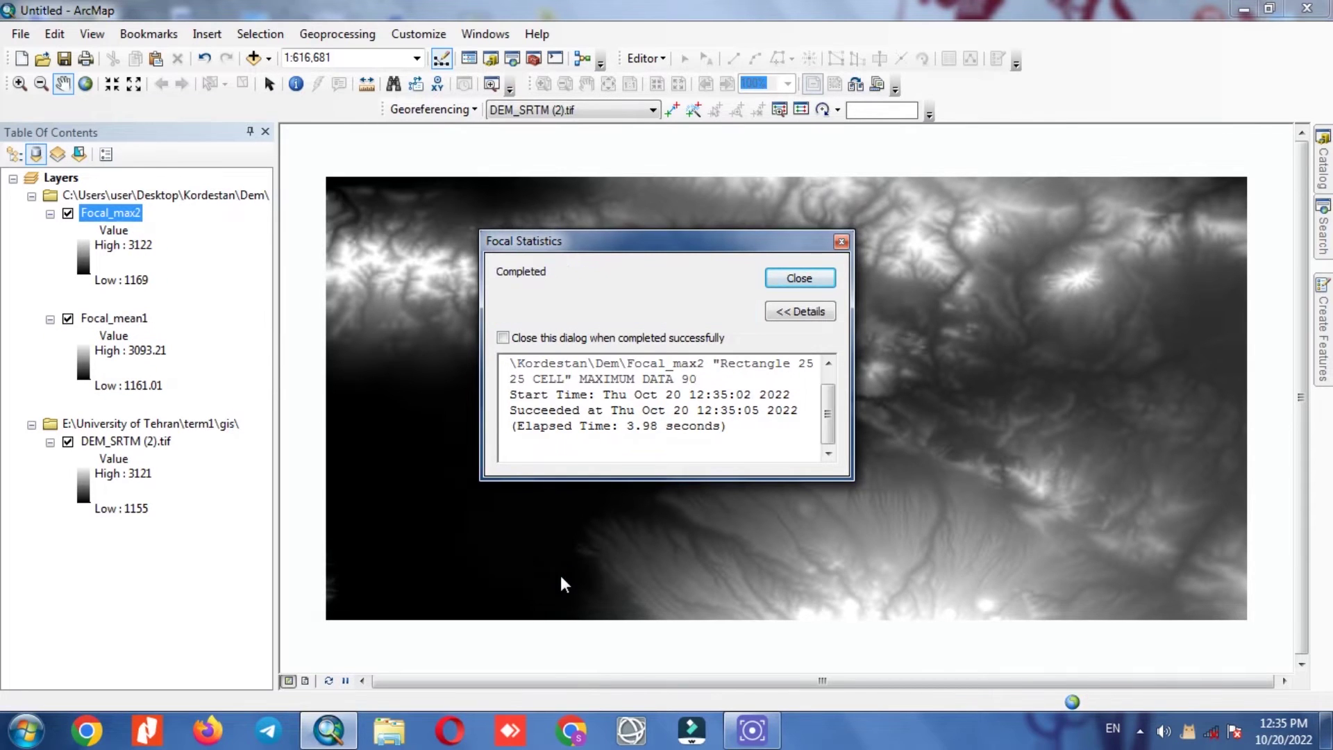
click(840, 242)
Reopen Focal Statistics with DEM_SRTM (2).tif as input and name the output raster Focal_min1 in the Dem folder
mouse_move(1326, 240)
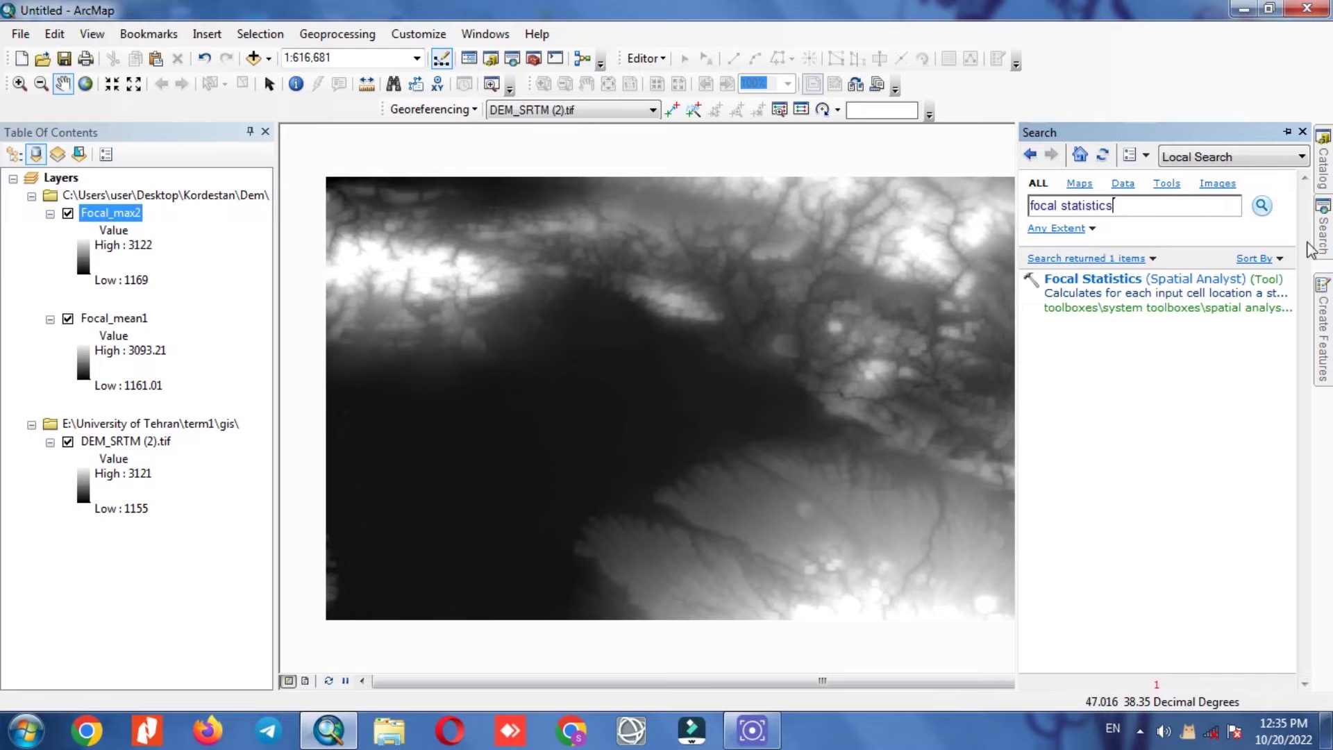
click(1179, 282)
click(823, 145)
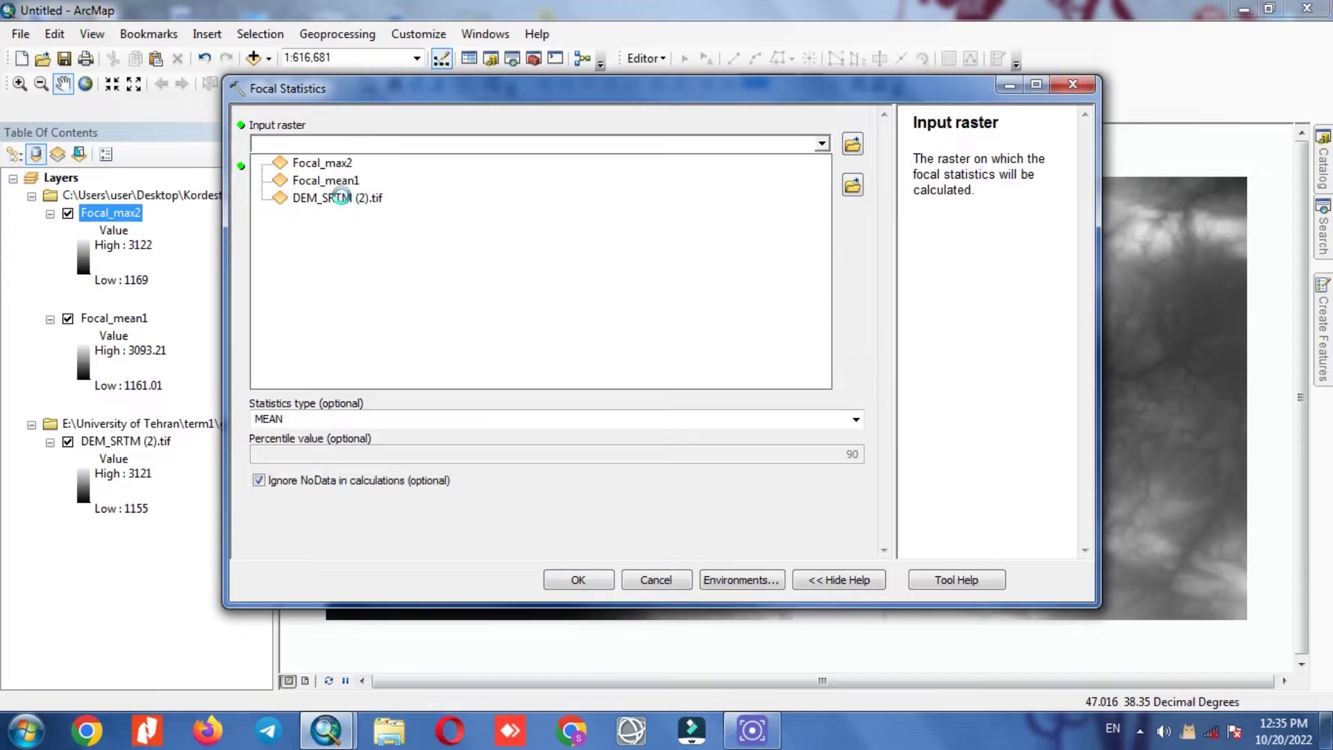
click(343, 200)
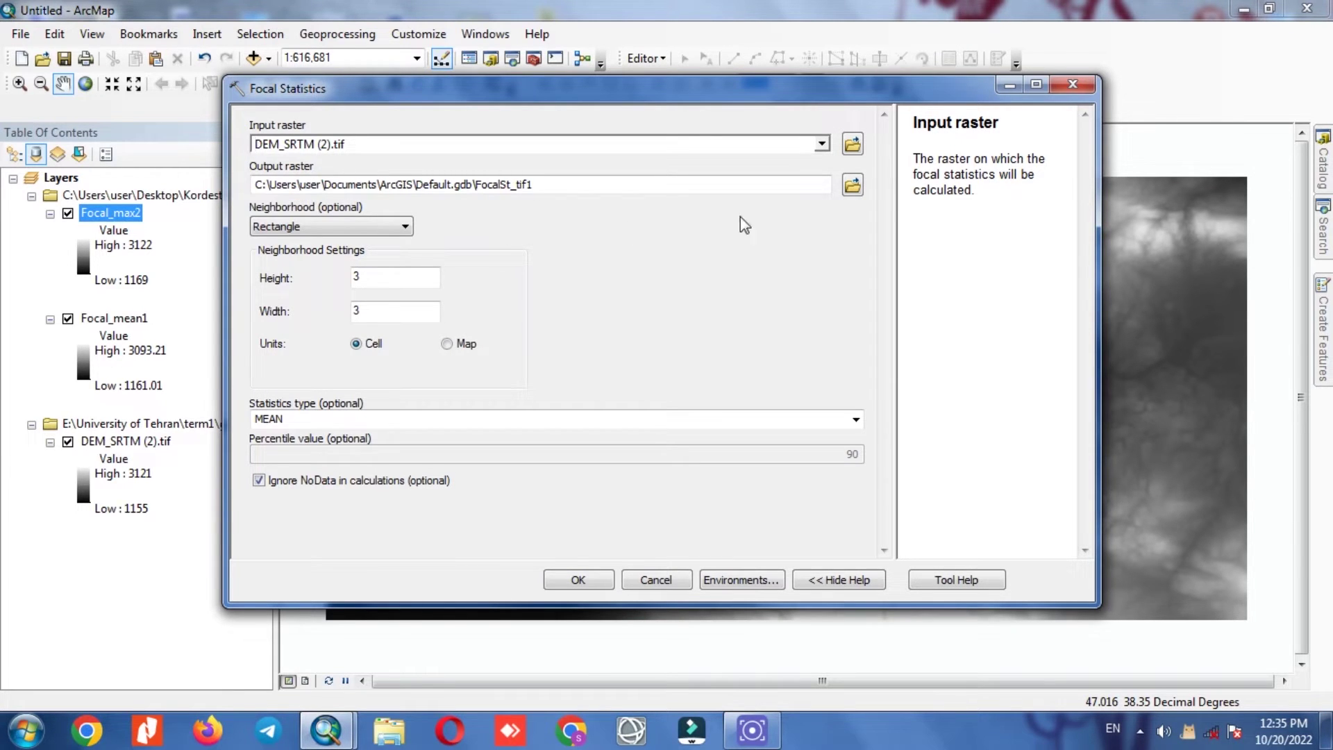
click(852, 185)
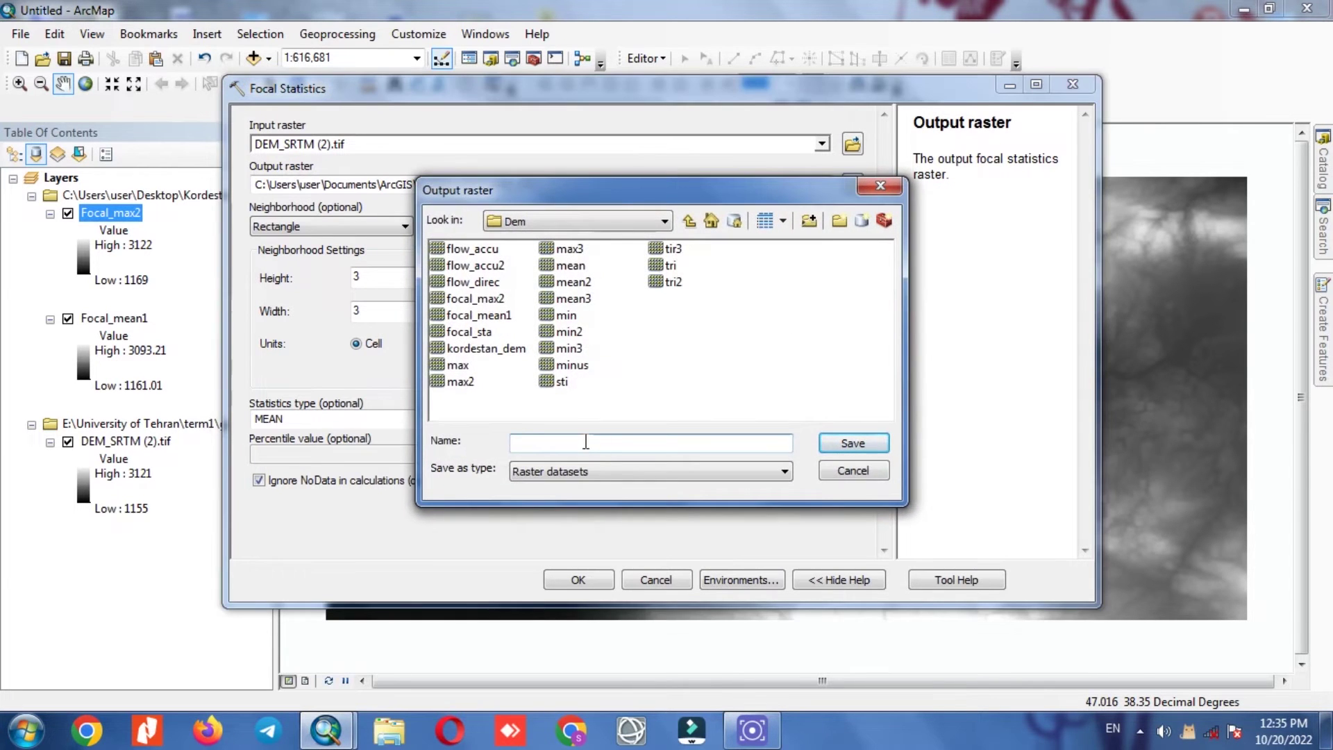
text(Focal_min1)
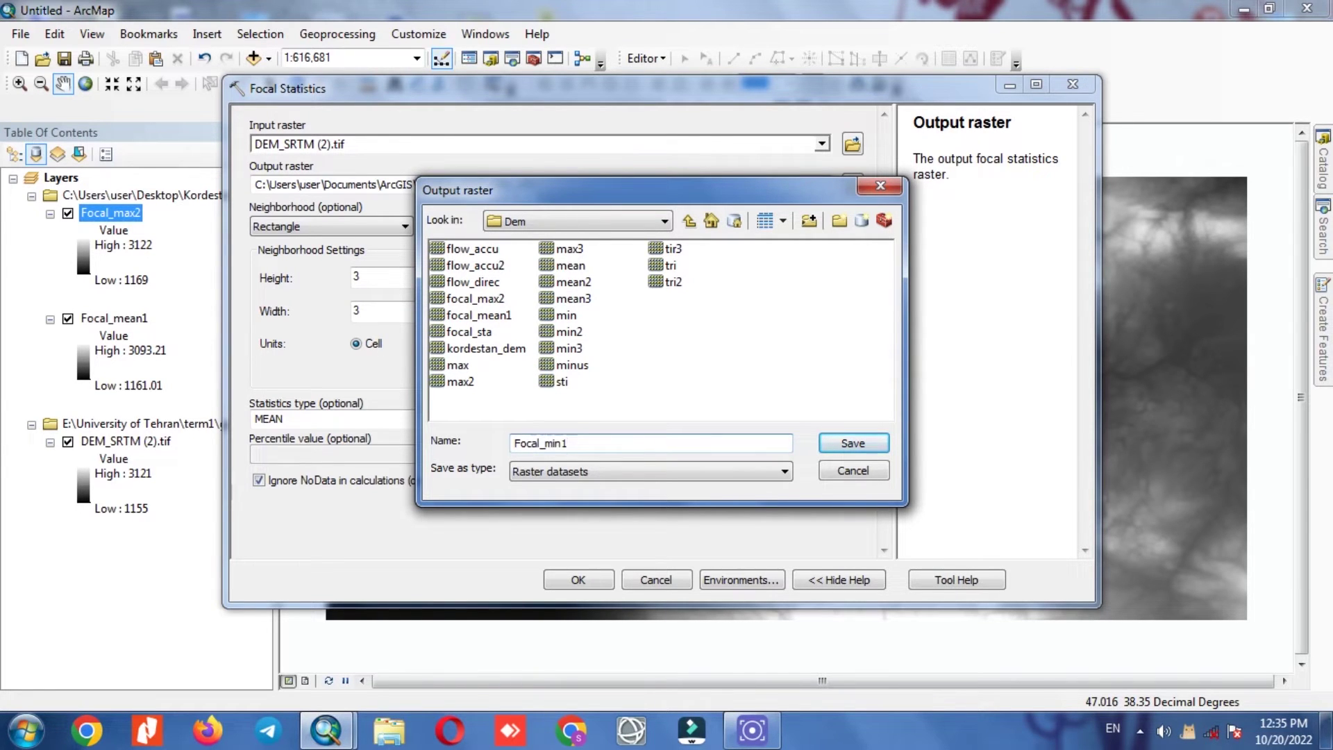
key(Return)
Keep the Rectangle neighborhood and set its height and width to 25 cells for the Focal_min1 output
click(405, 226)
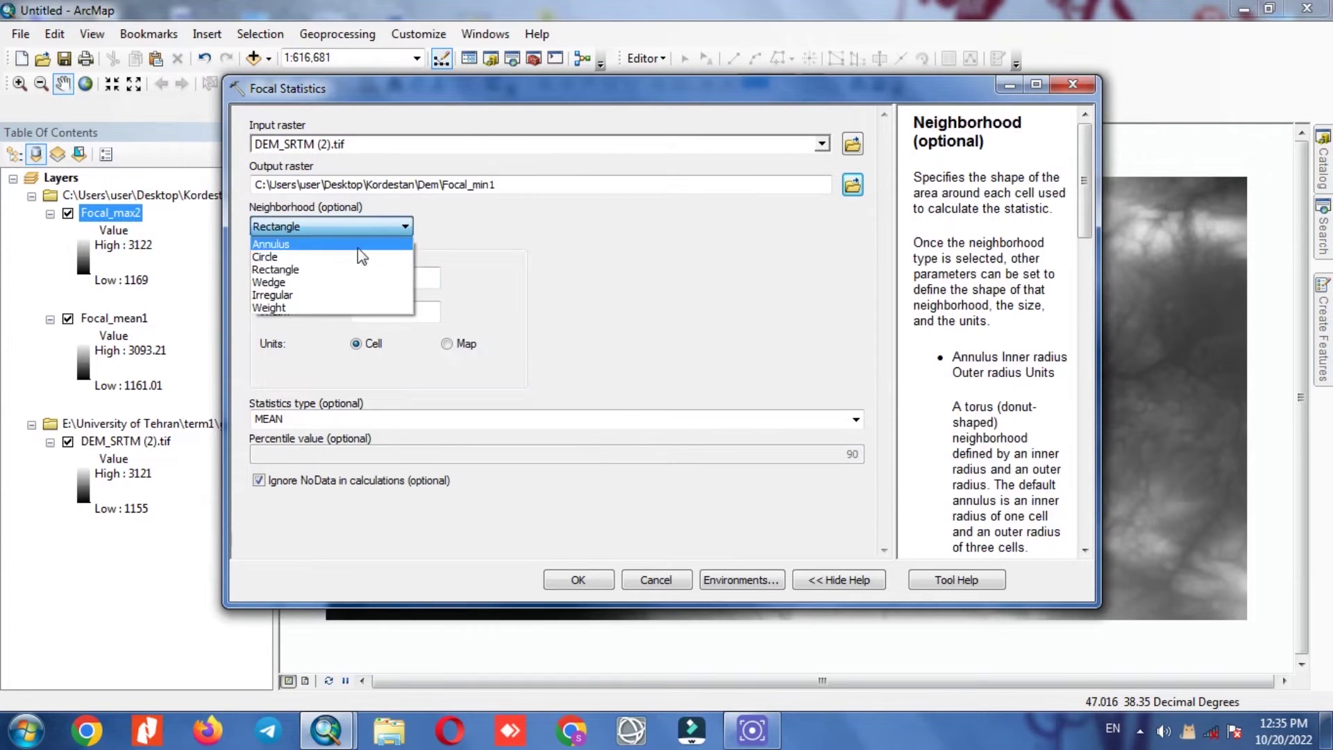
click(330, 266)
double_click(378, 276)
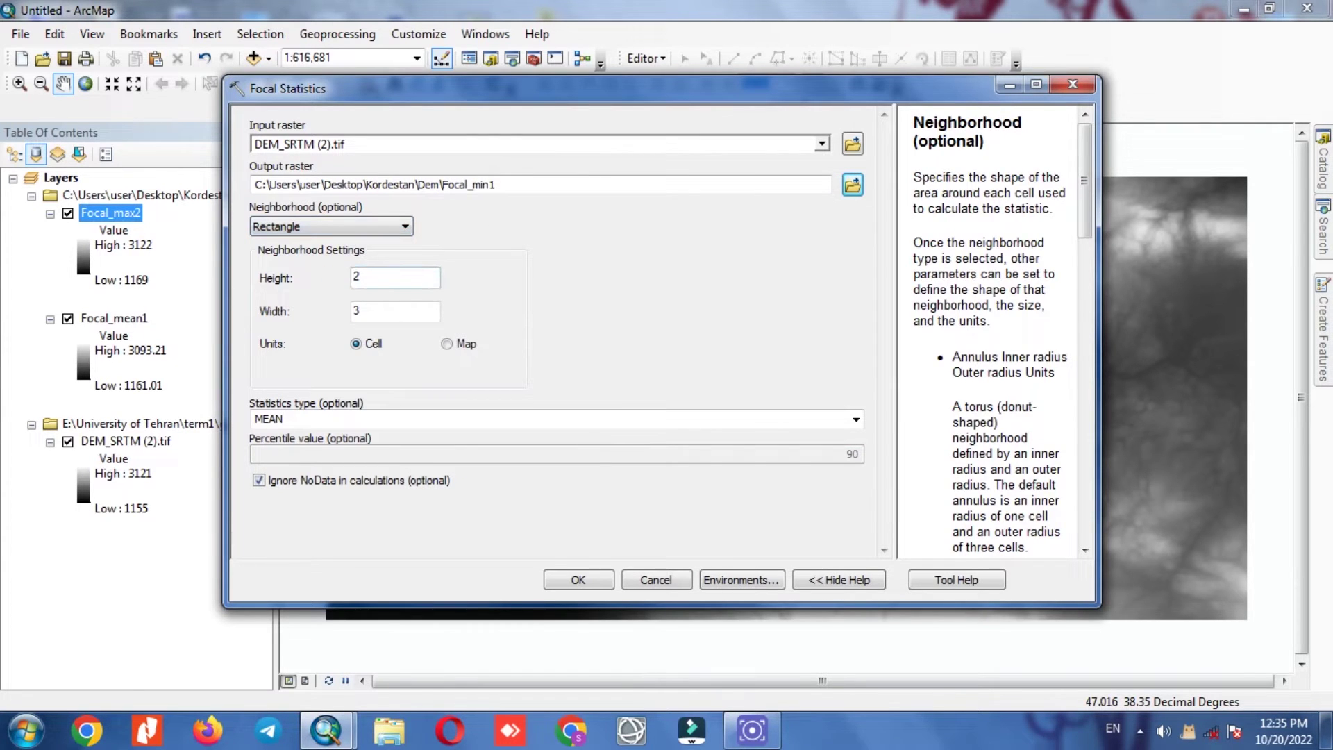
double_click(375, 310)
text(25)
Set the statistics type to MINIMUM, run Focal Statistics and dismiss the completion report
click(856, 419)
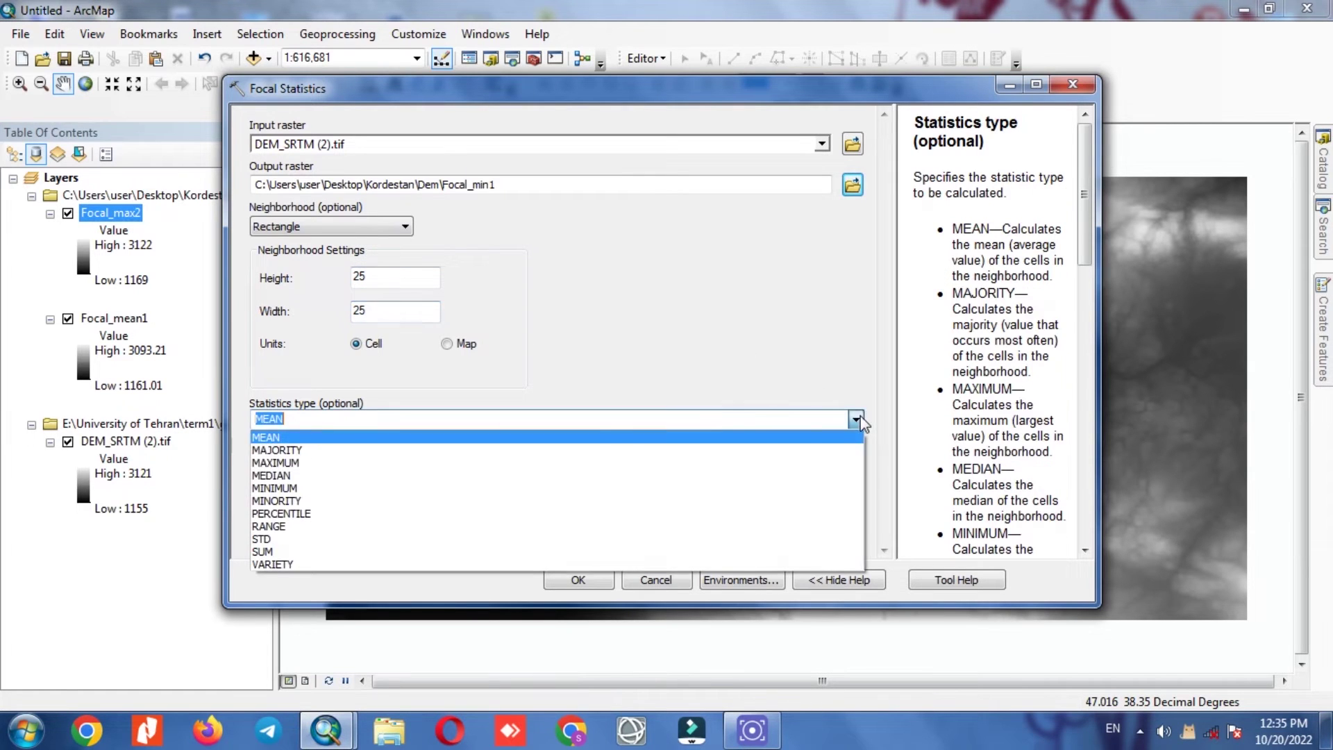
click(524, 488)
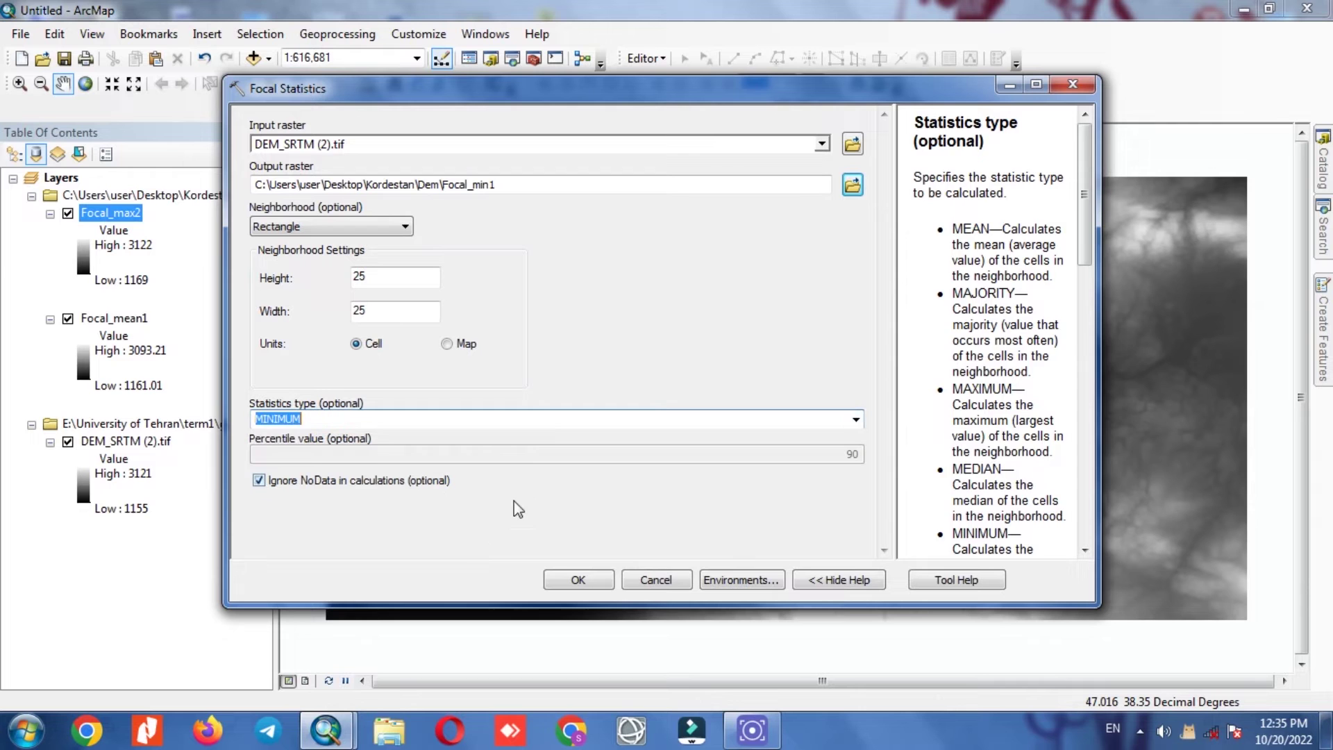
click(578, 580)
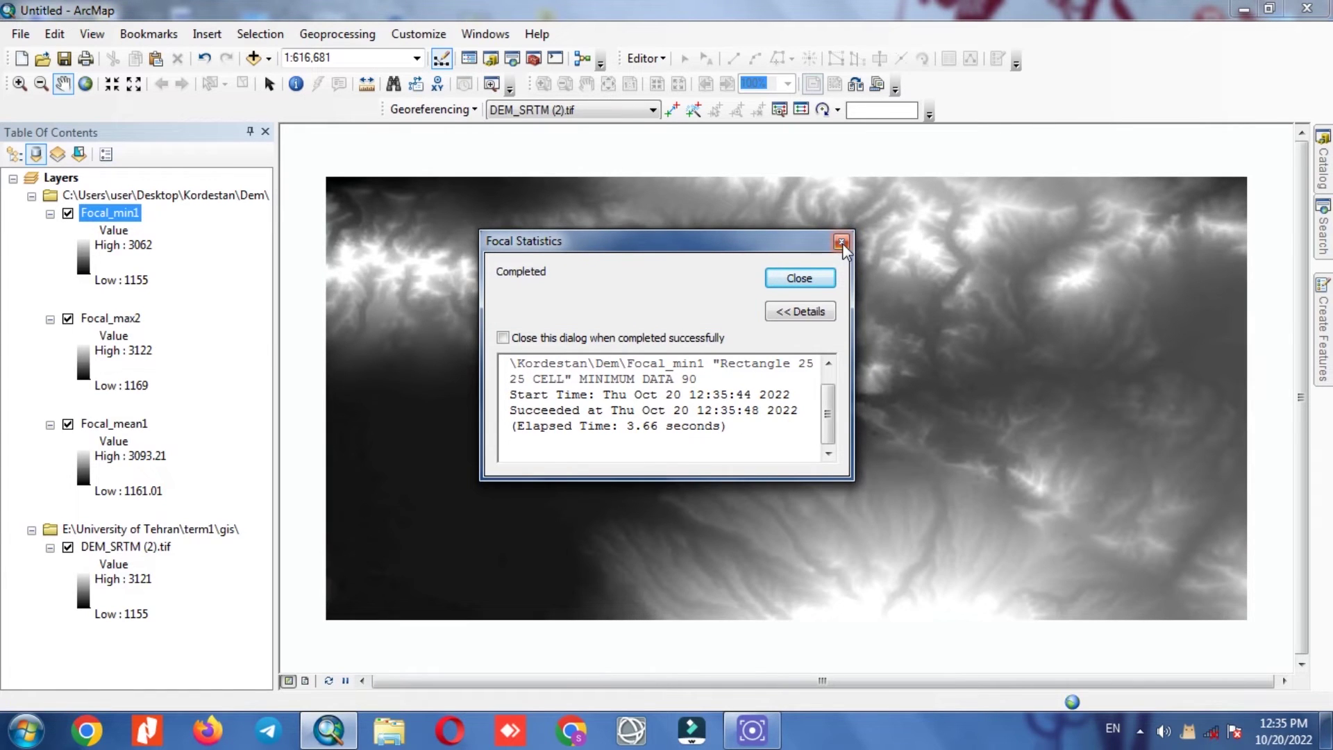
click(842, 243)
Rename the Focal_max2 layer to Focal_max1 in the layer list
click(112, 319)
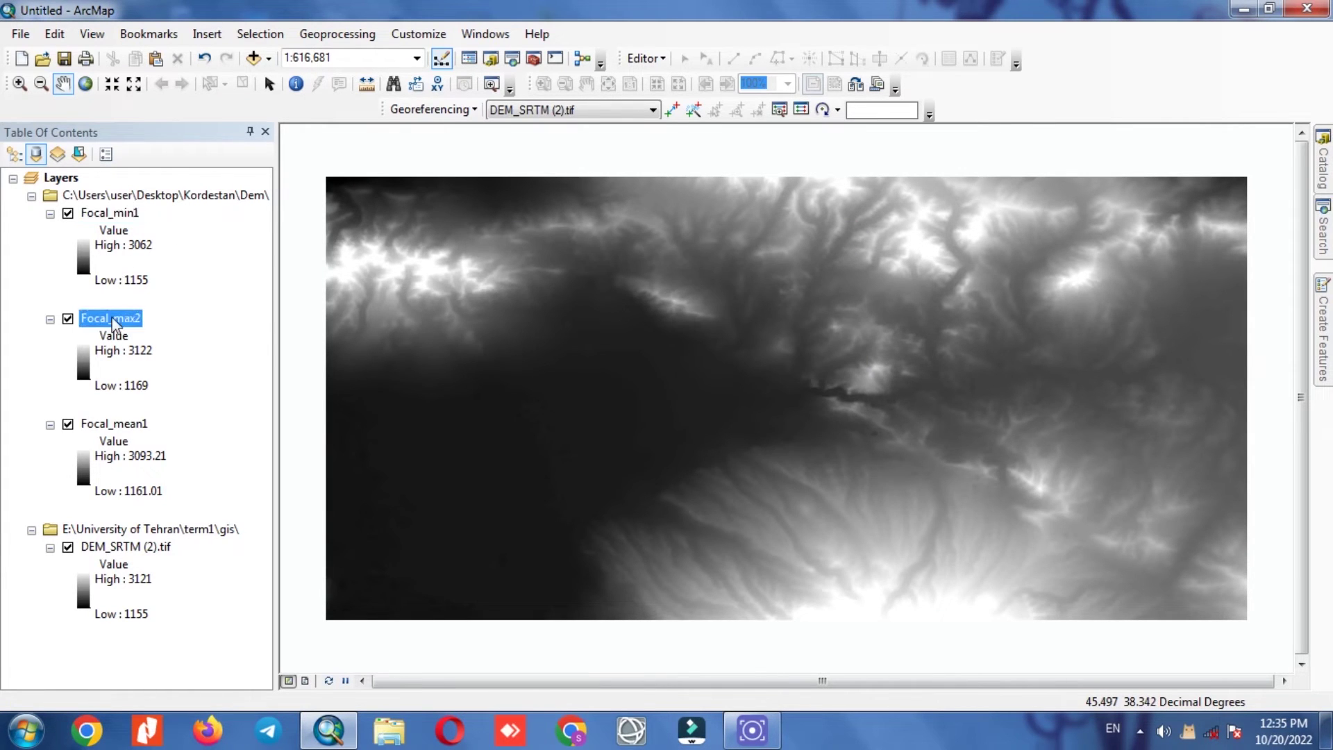
click(112, 319)
click(142, 318)
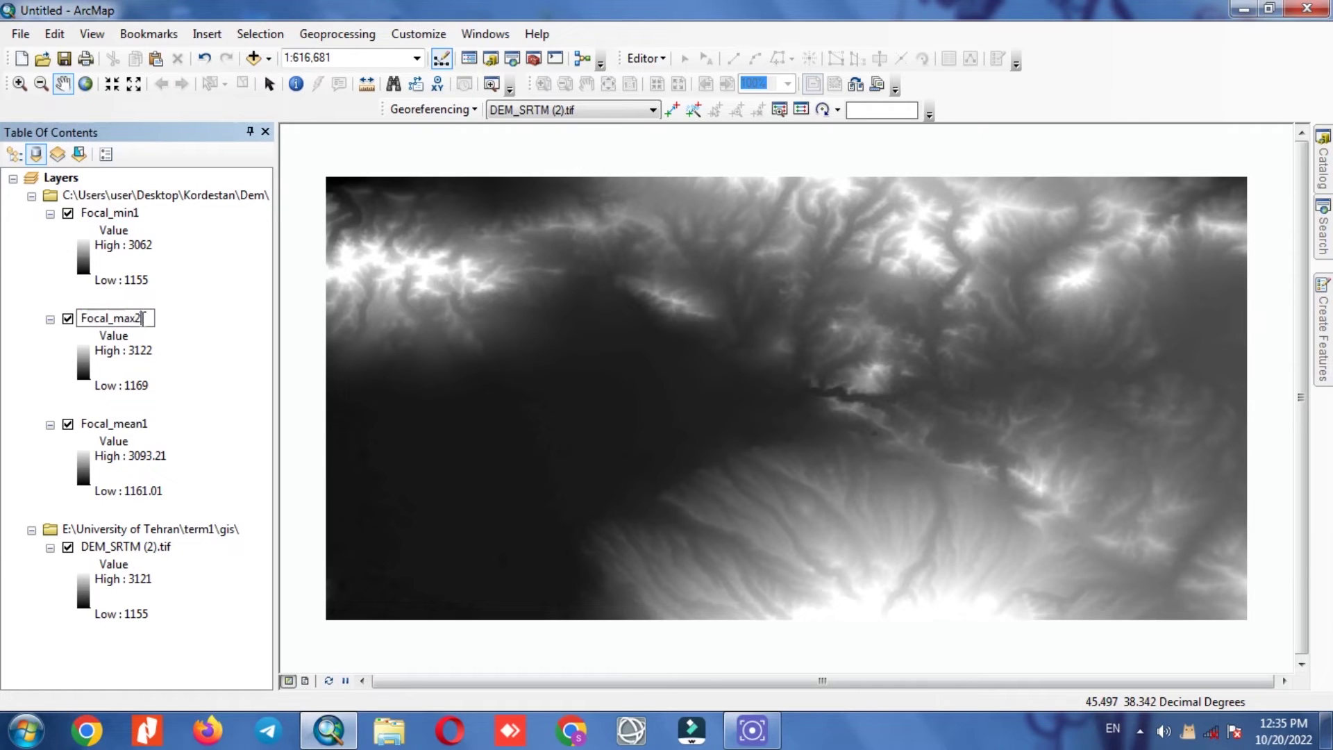
key(BackSpace)
text(1)
key(Return)
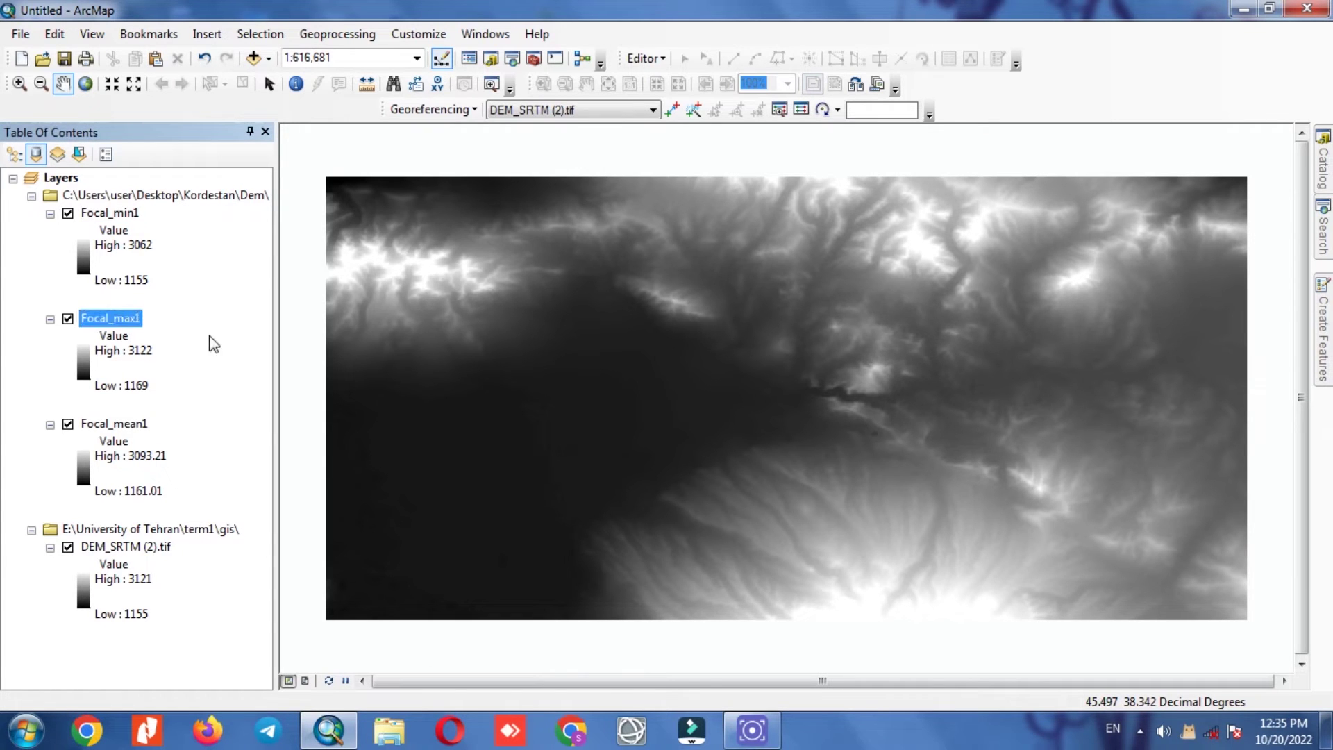
Search the tools for "raster calculator" and open the Spatial Analyst Raster Calculator
click(1323, 227)
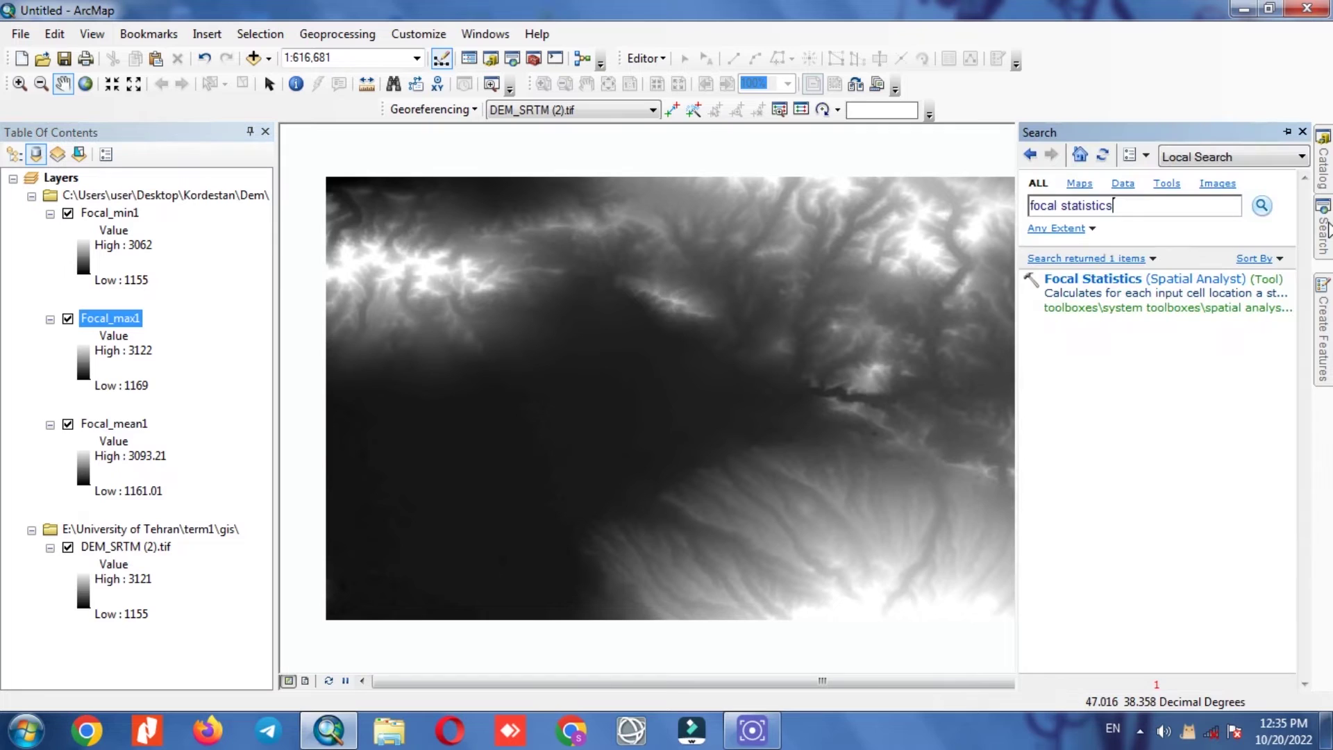
drag(1168, 212, 1036, 222)
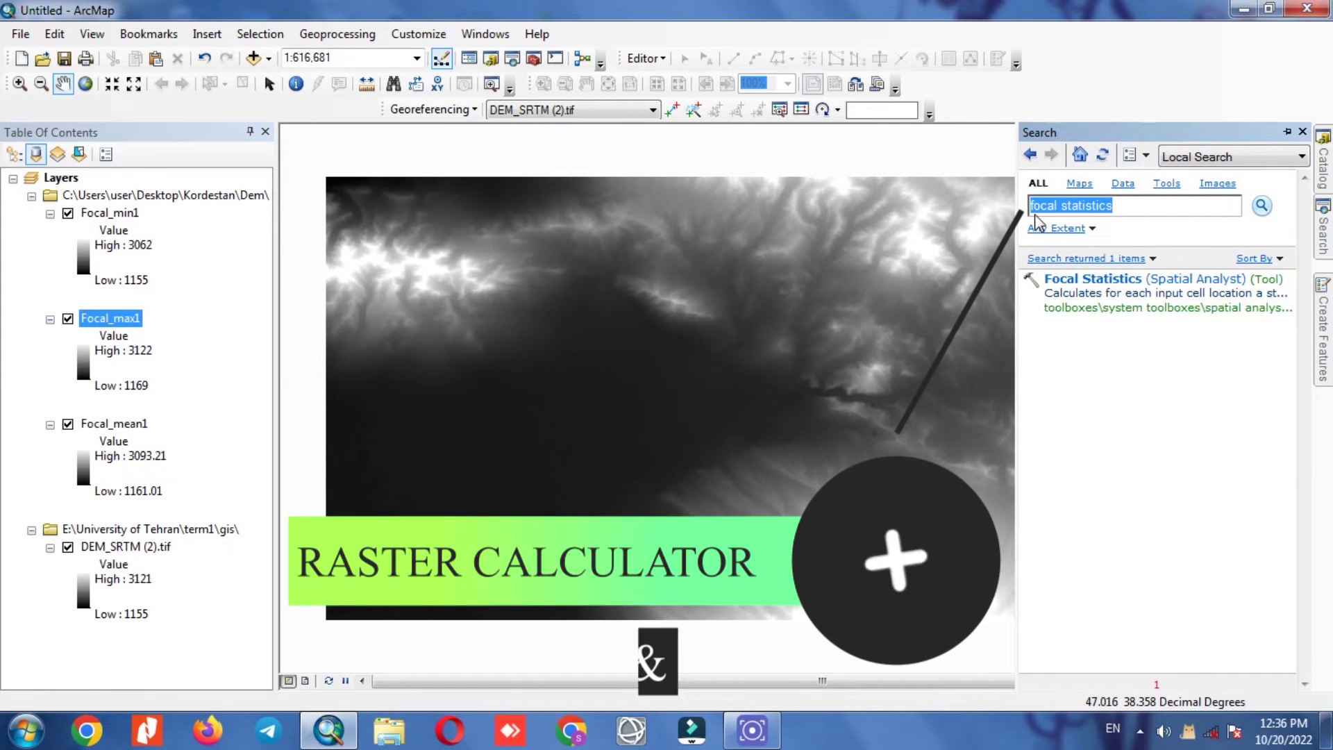
key(BackSpace)
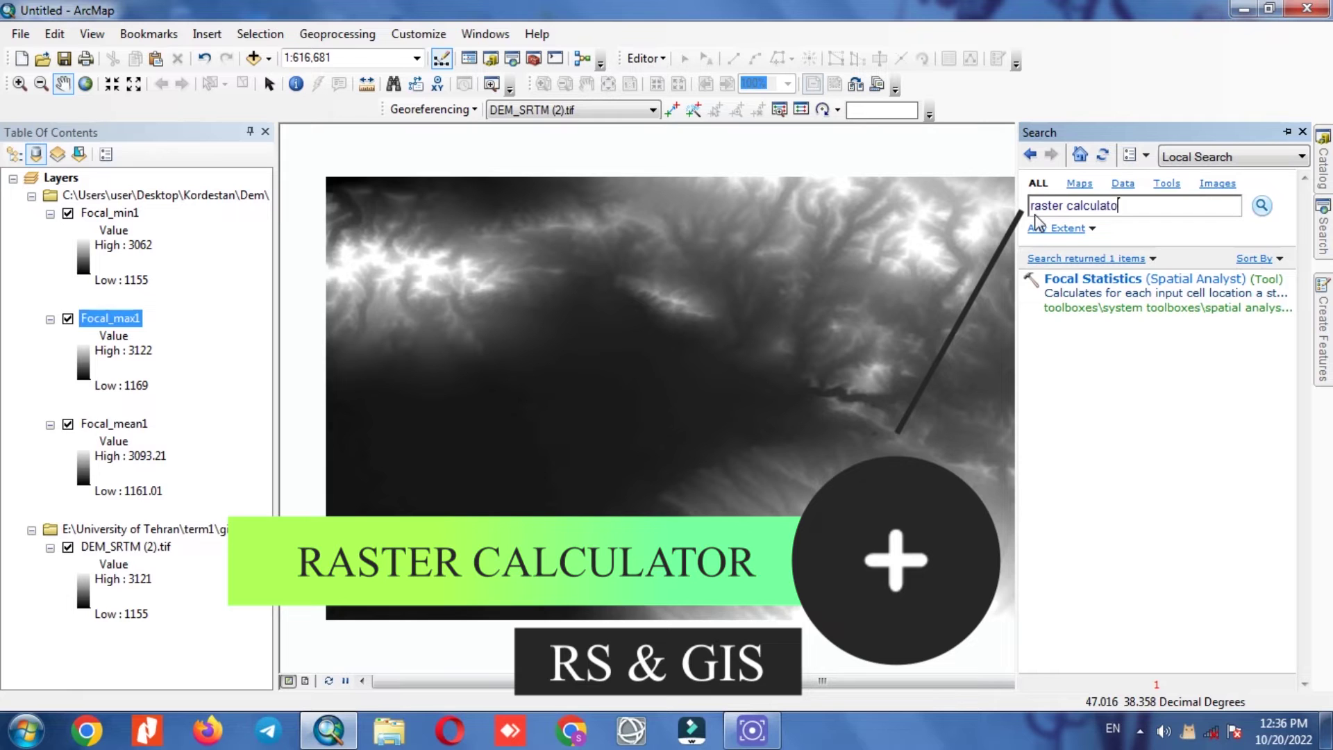
key(Return)
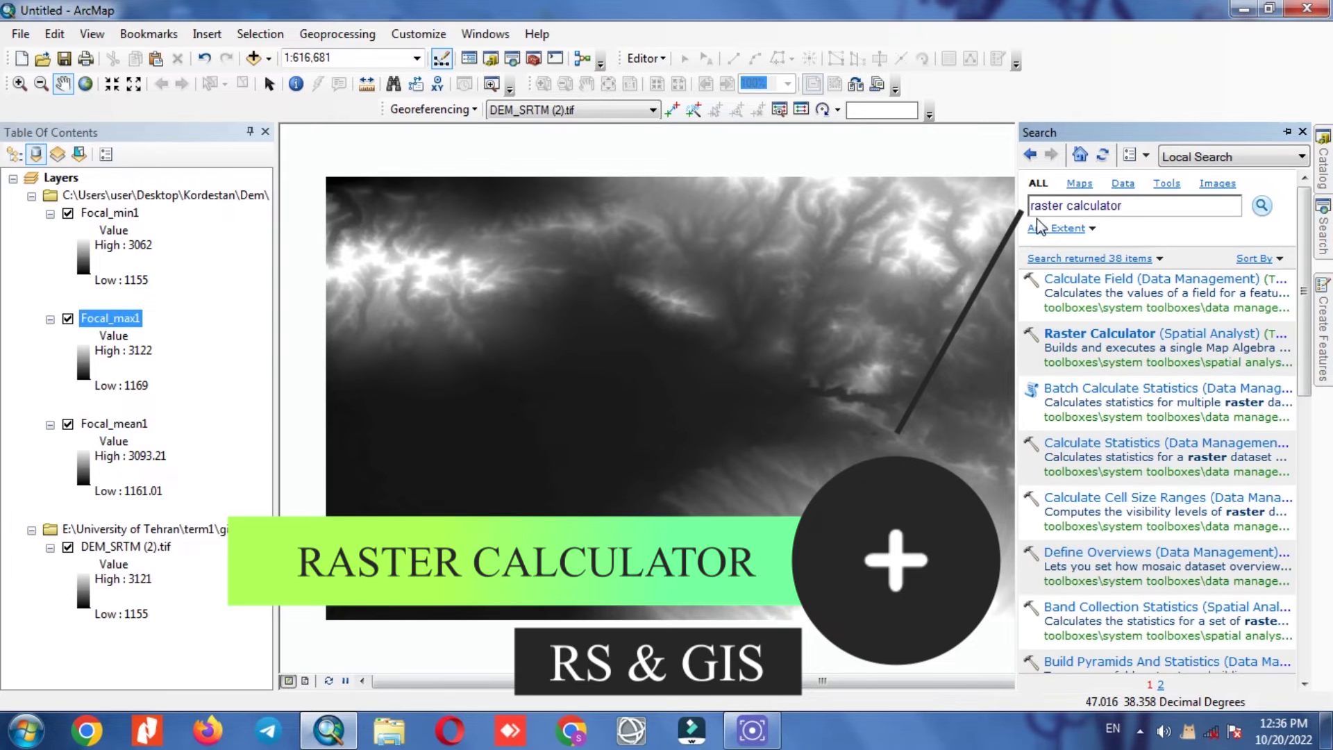
click(1170, 336)
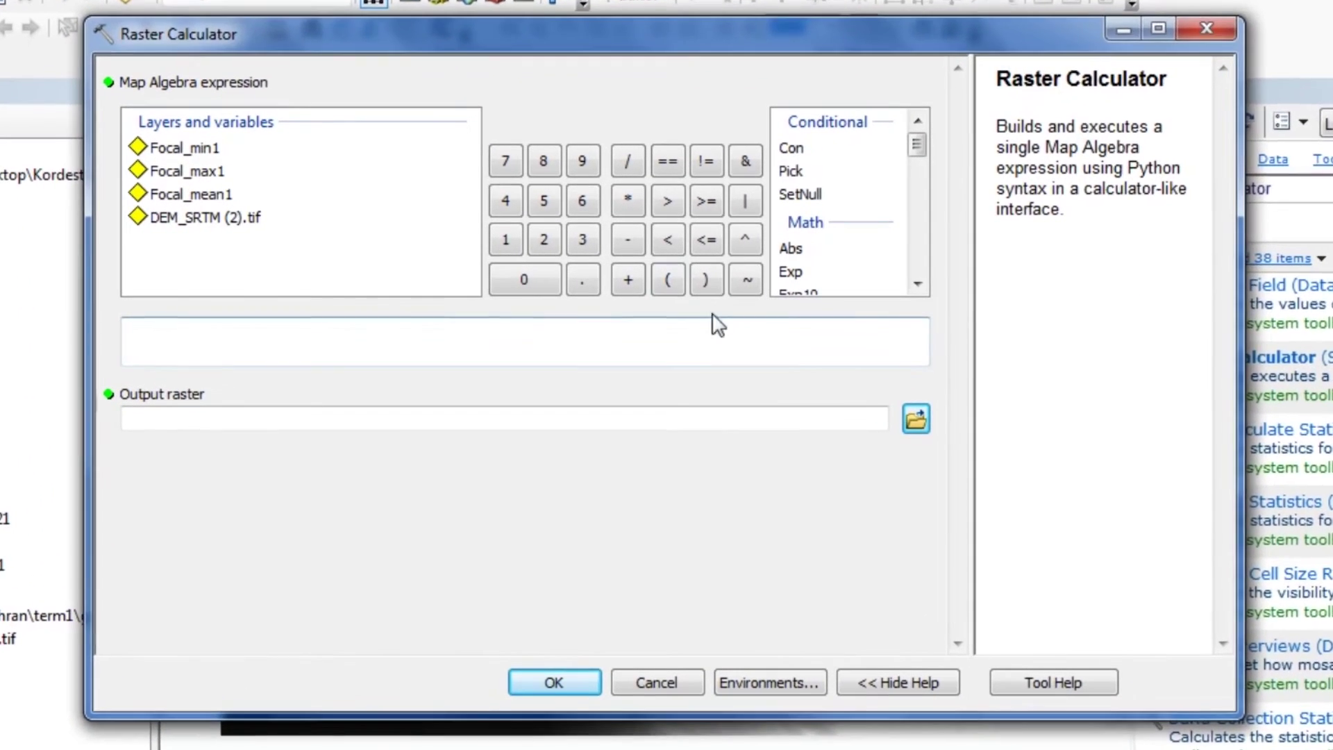
Build the map algebra expression ("Focal_mean1" - "Focal_min1") / ("Focal_max1" - "Focal_min1")
click(667, 280)
click(702, 281)
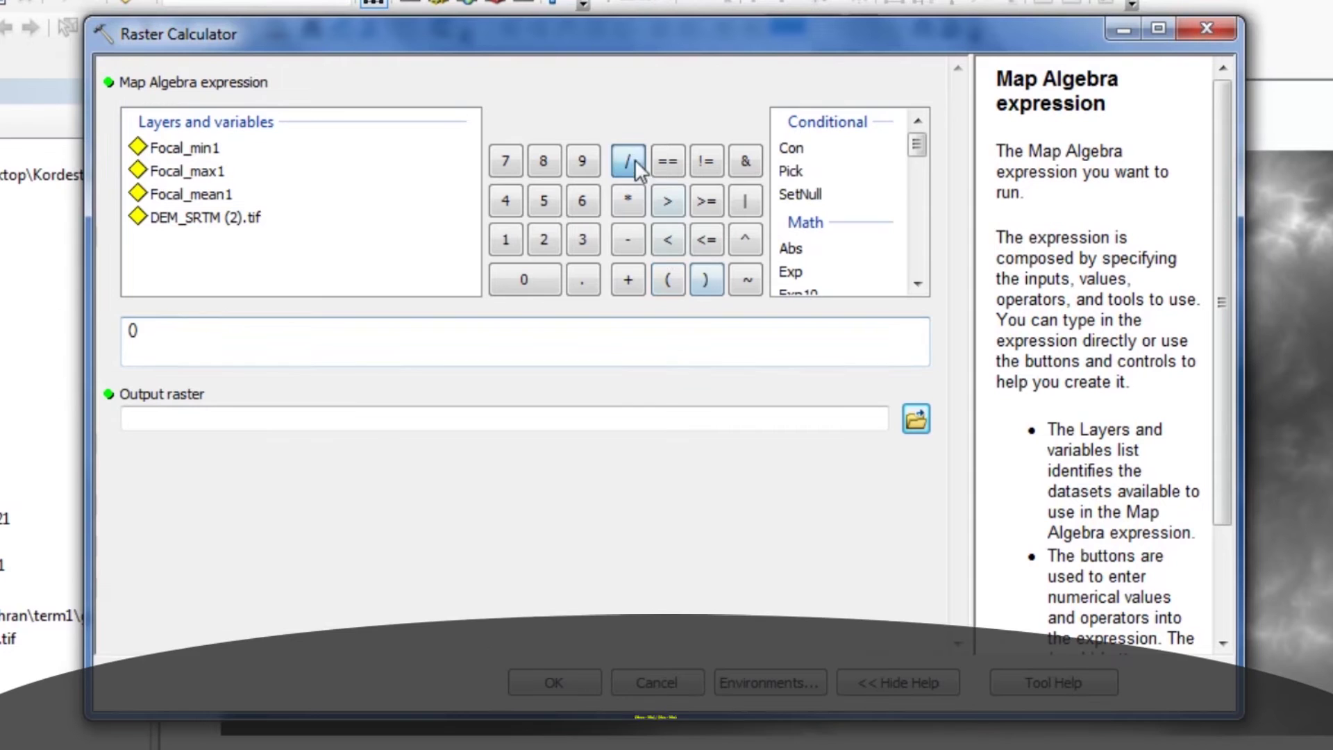
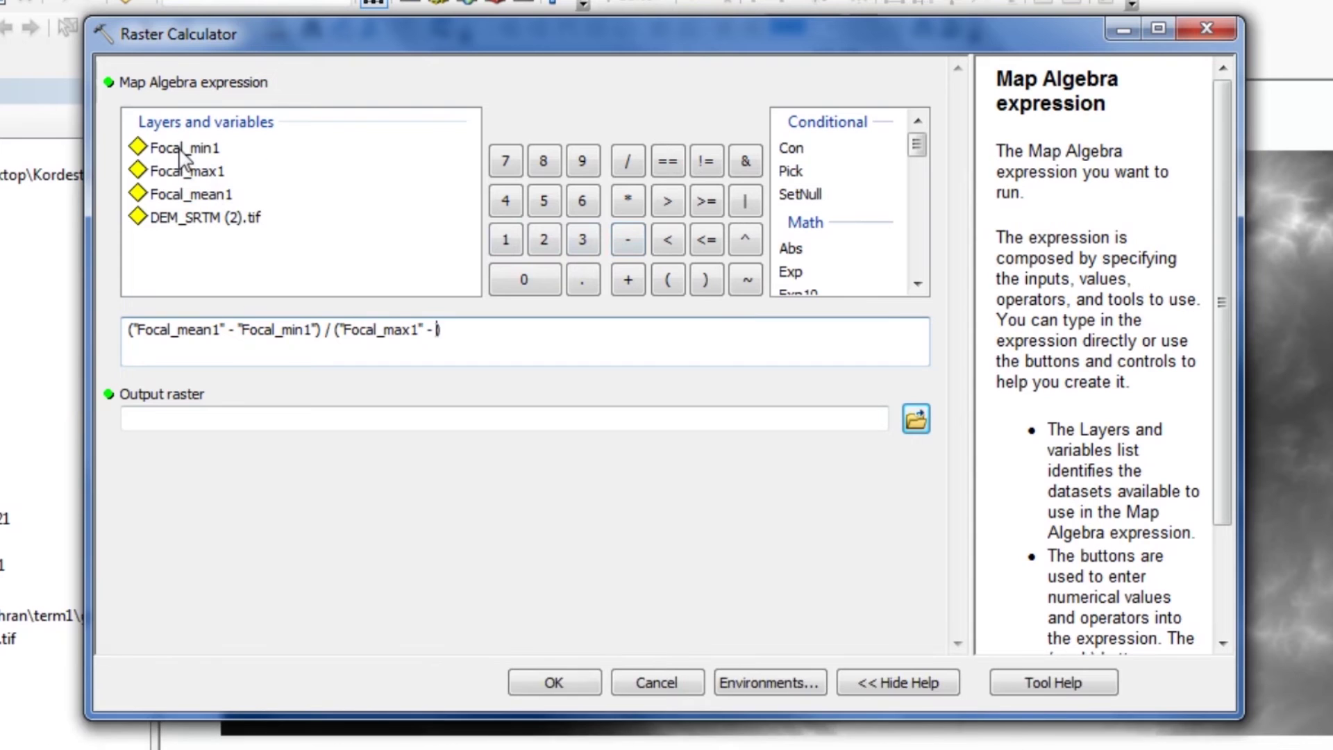
double_click(182, 148)
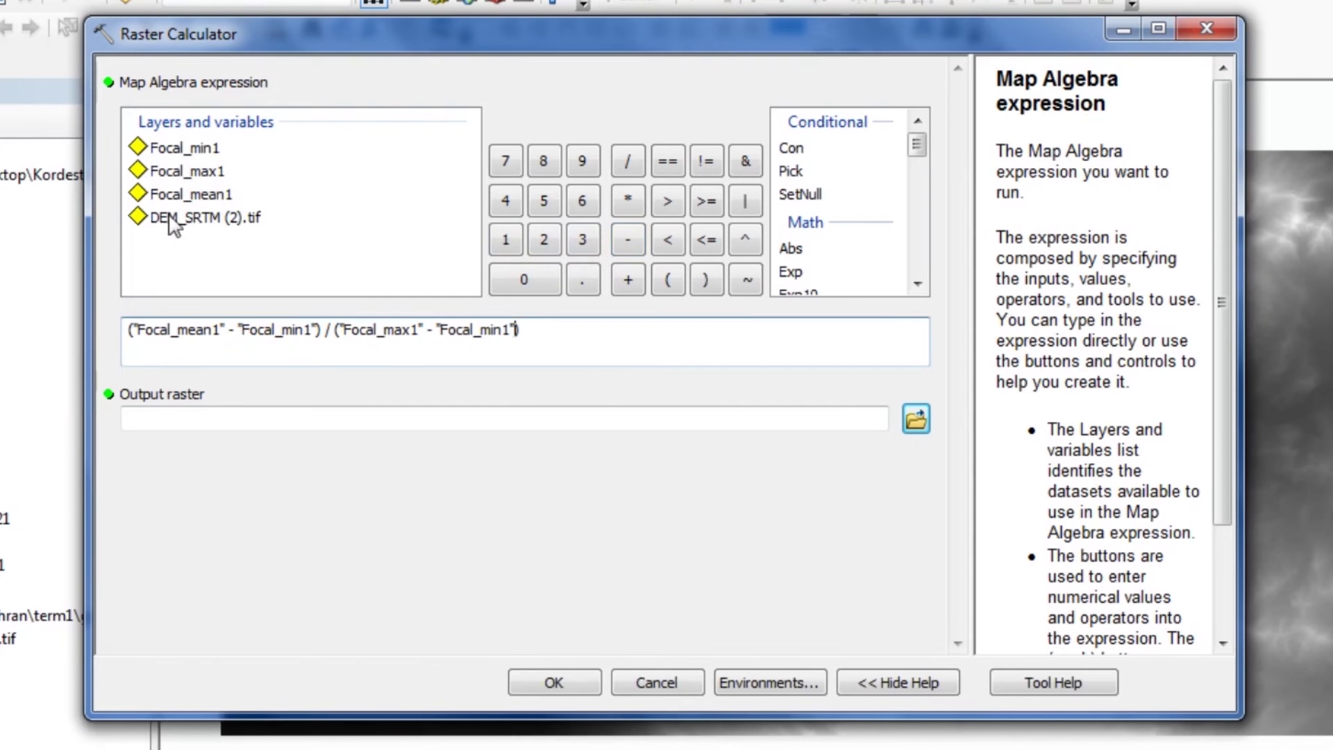
Name the output raster TIR25 in the Dem folder, run Raster Calculator and dismiss the completion report
click(911, 414)
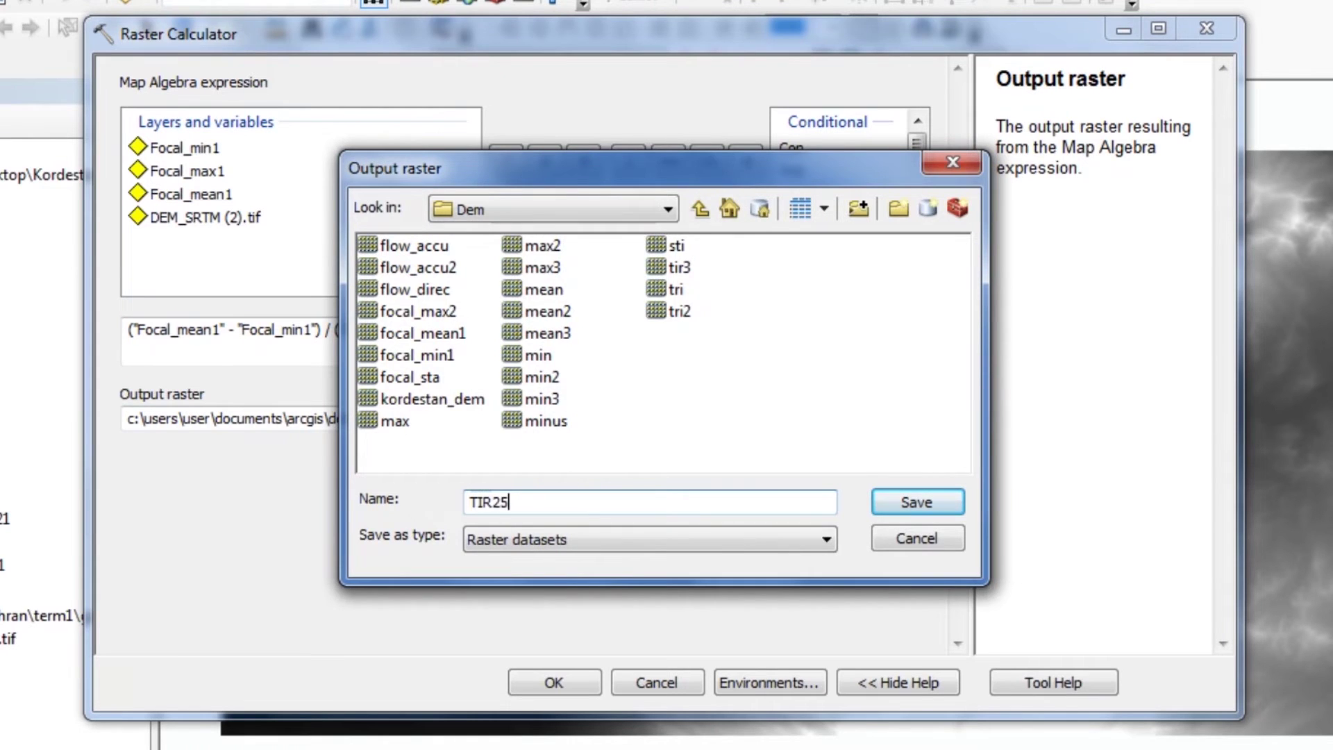
key(Return)
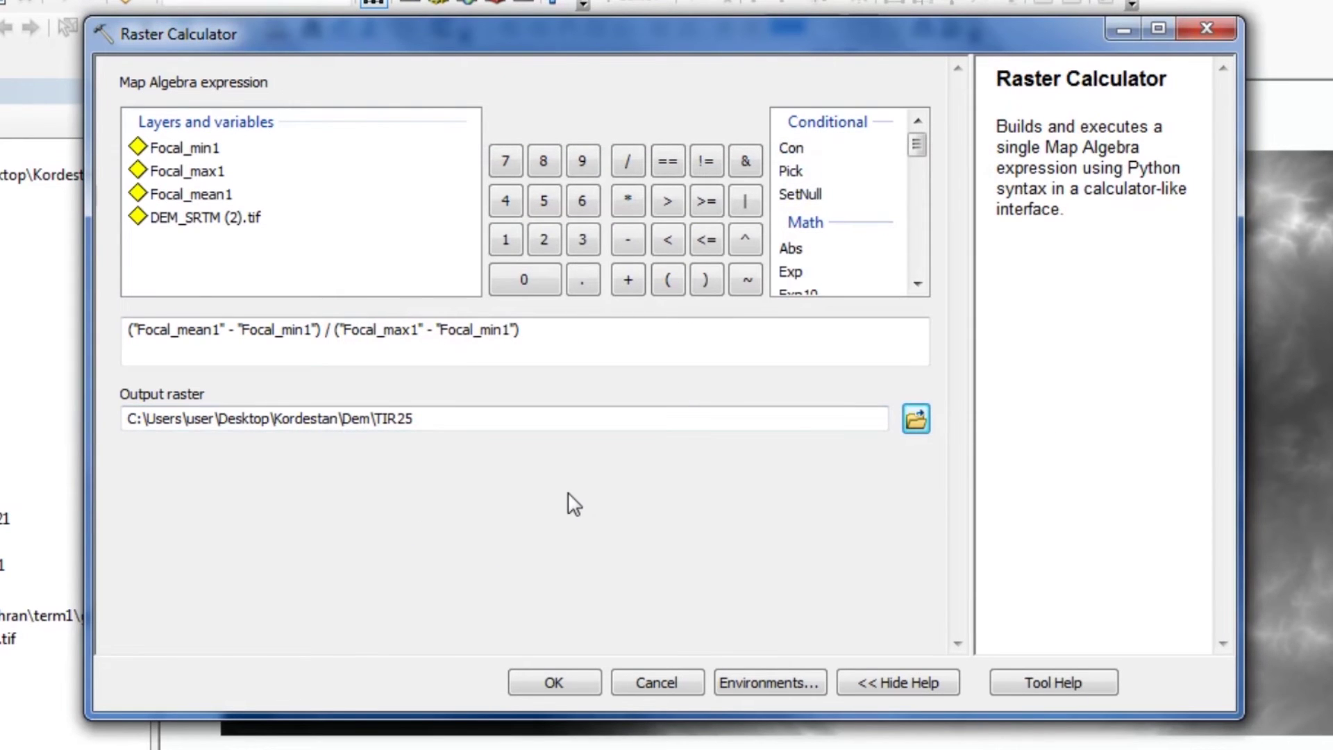
click(566, 680)
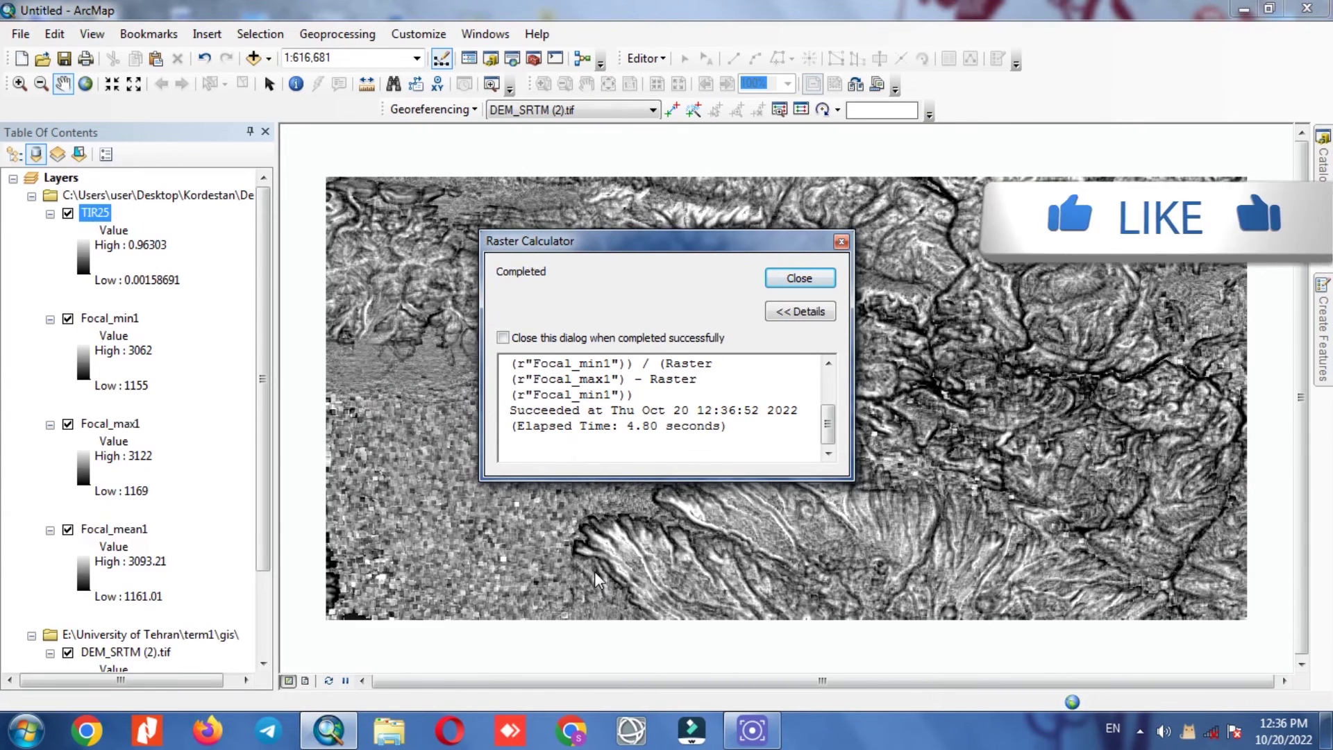
click(800, 276)
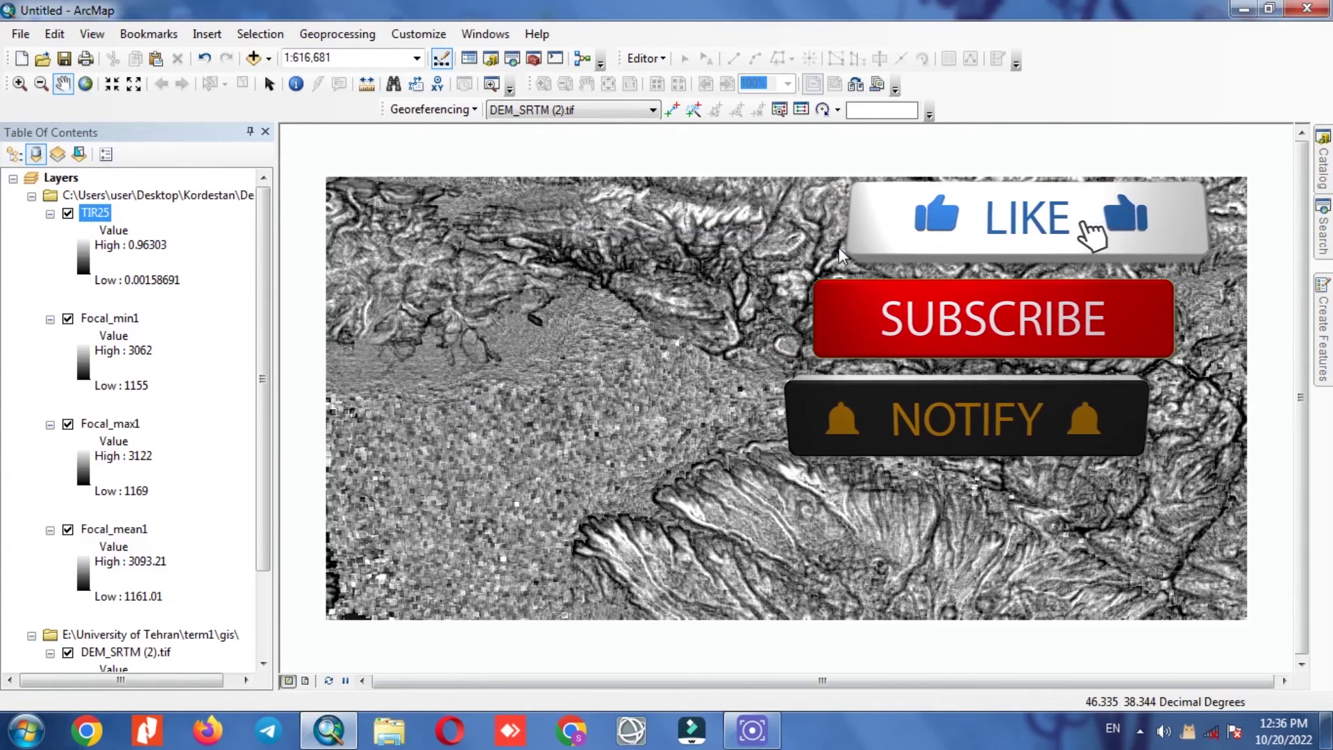
Collapse the legends of the Focal_min1, Focal_max1 and Focal_mean1 layers and turn off their display
click(50, 318)
click(50, 336)
click(50, 354)
click(68, 355)
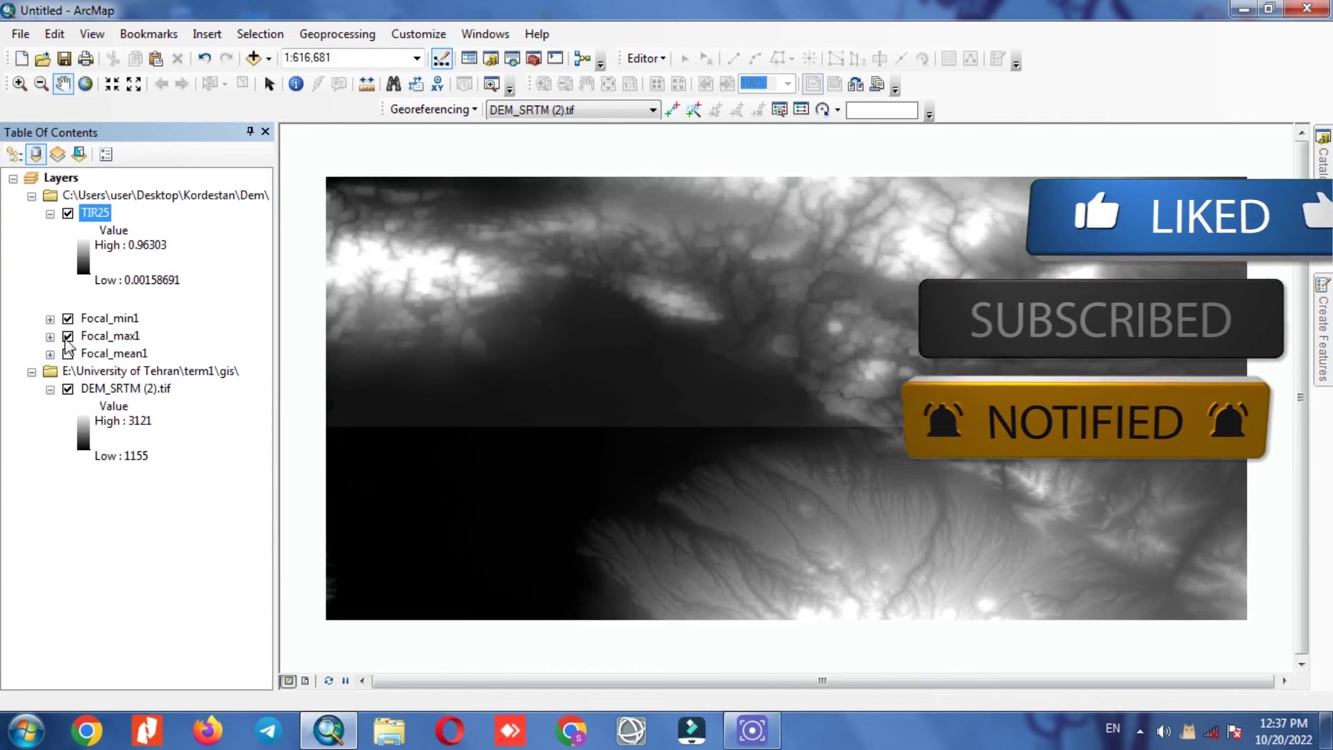
click(68, 337)
click(69, 319)
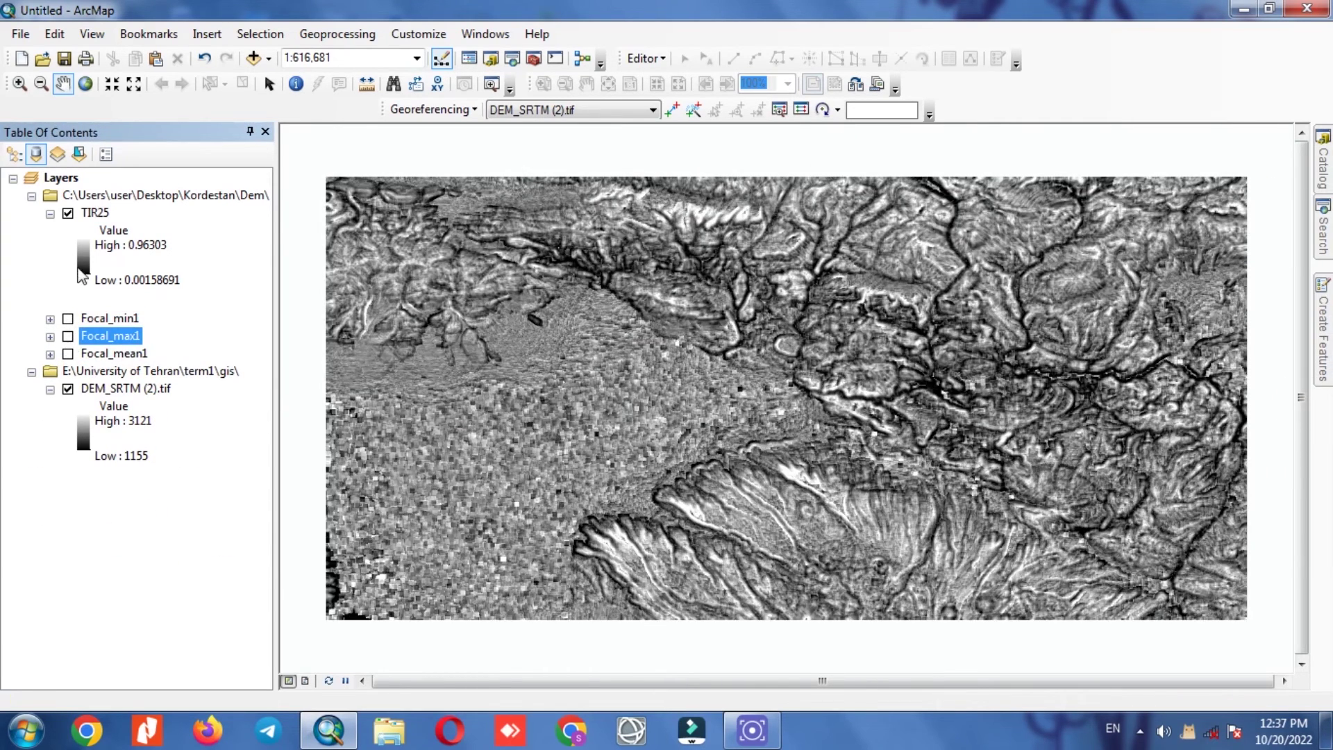
Switch the TIR25 layer's symbology to Classified and compute the histogram it requires
right_click(99, 218)
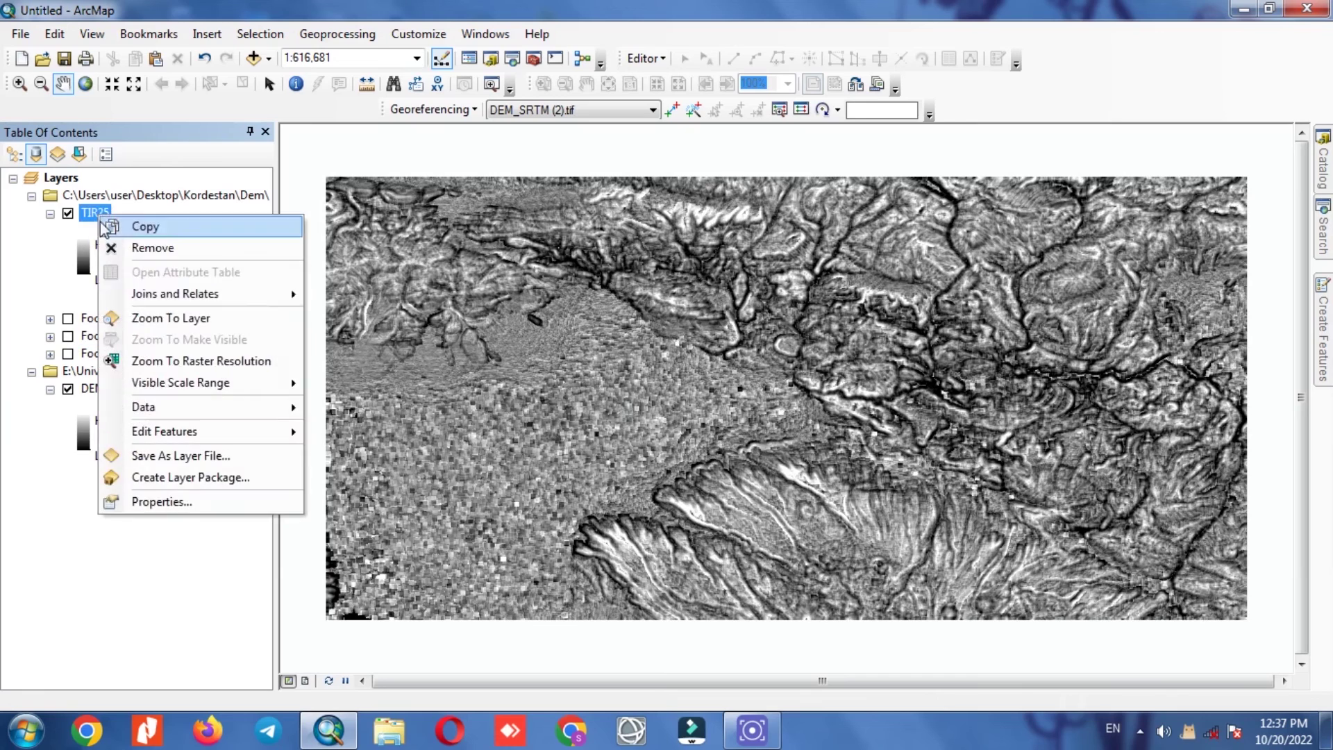
click(142, 497)
drag(846, 141, 533, 52)
click(134, 148)
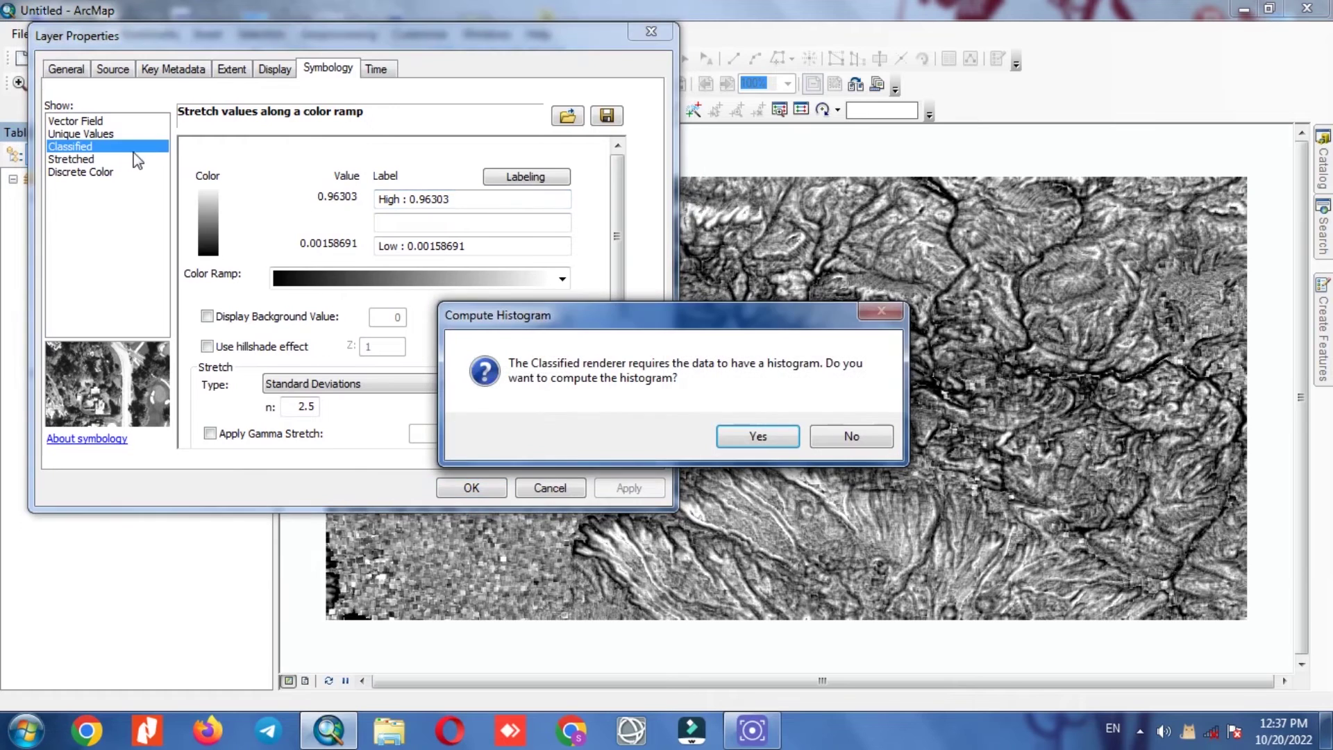
click(767, 433)
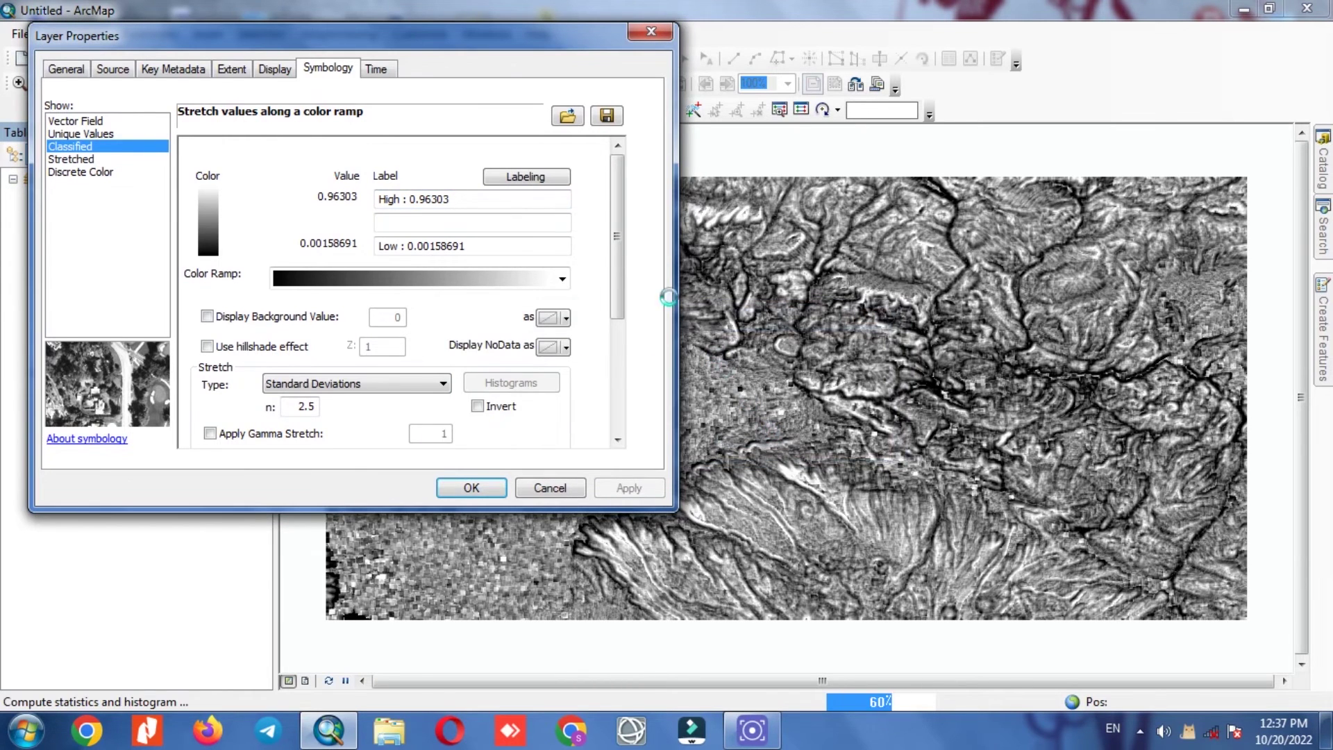
Apply the green-yellow-red color ramp to TIR25's five classes and inspect the classified raster up close on the map
click(469, 245)
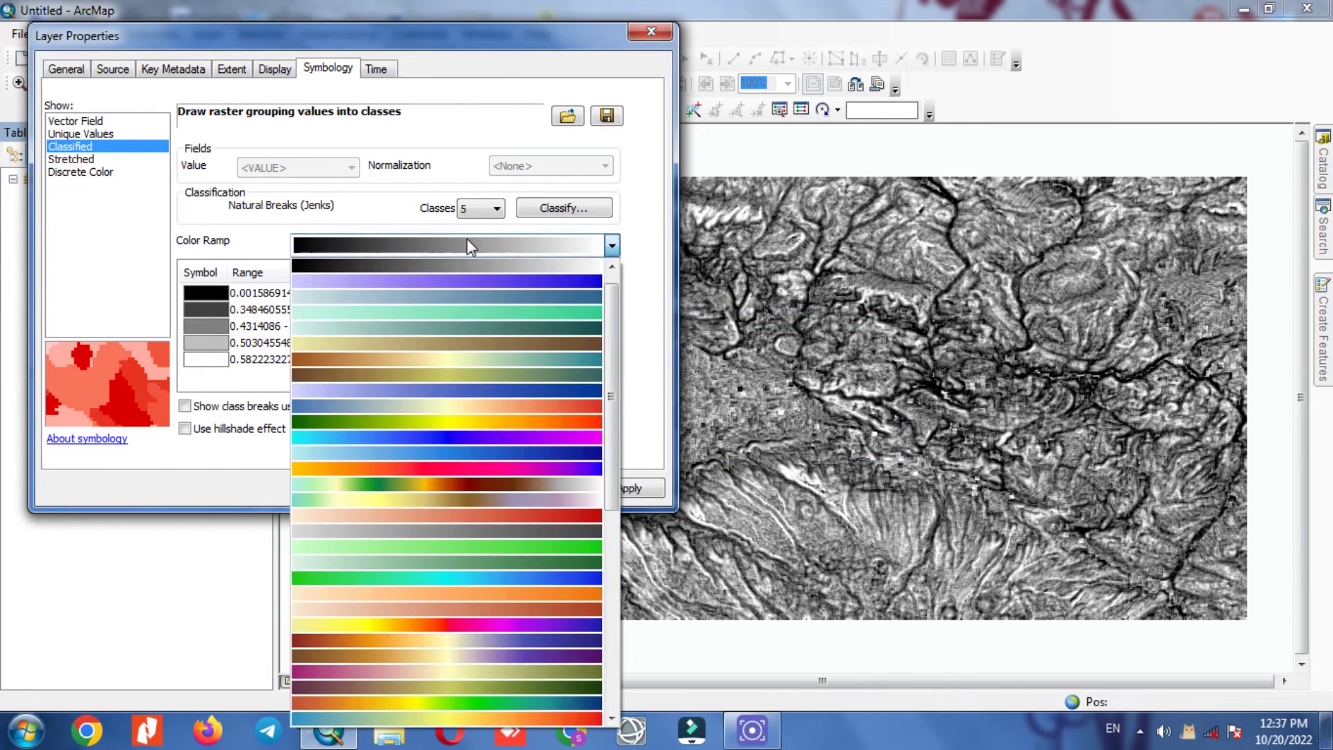
click(472, 421)
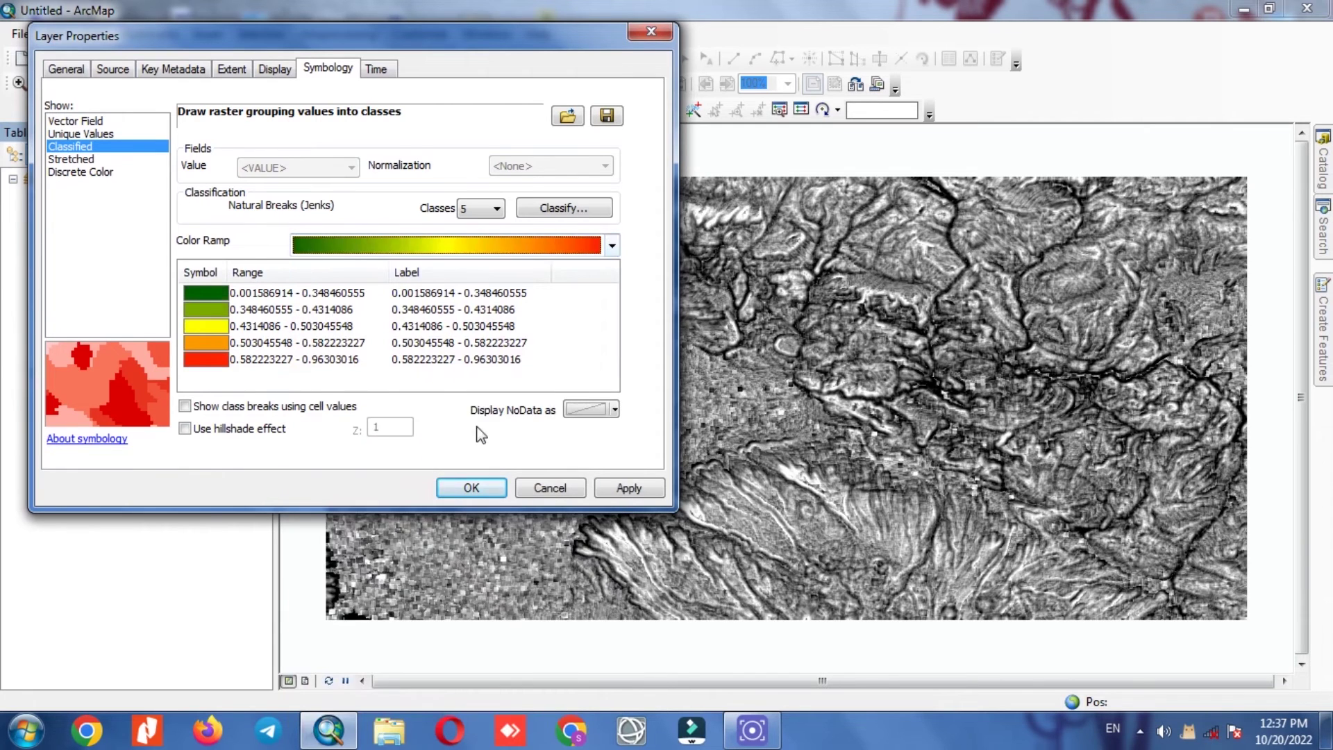
click(610, 492)
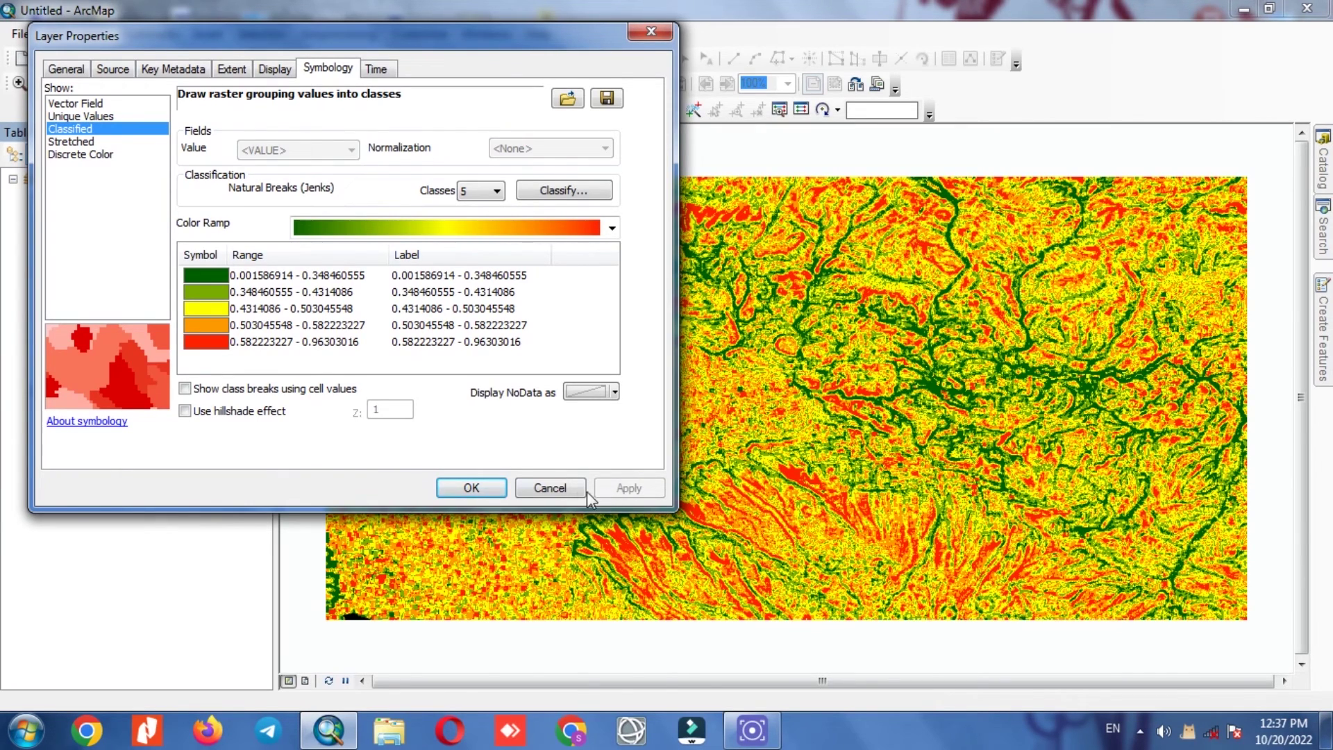
click(472, 488)
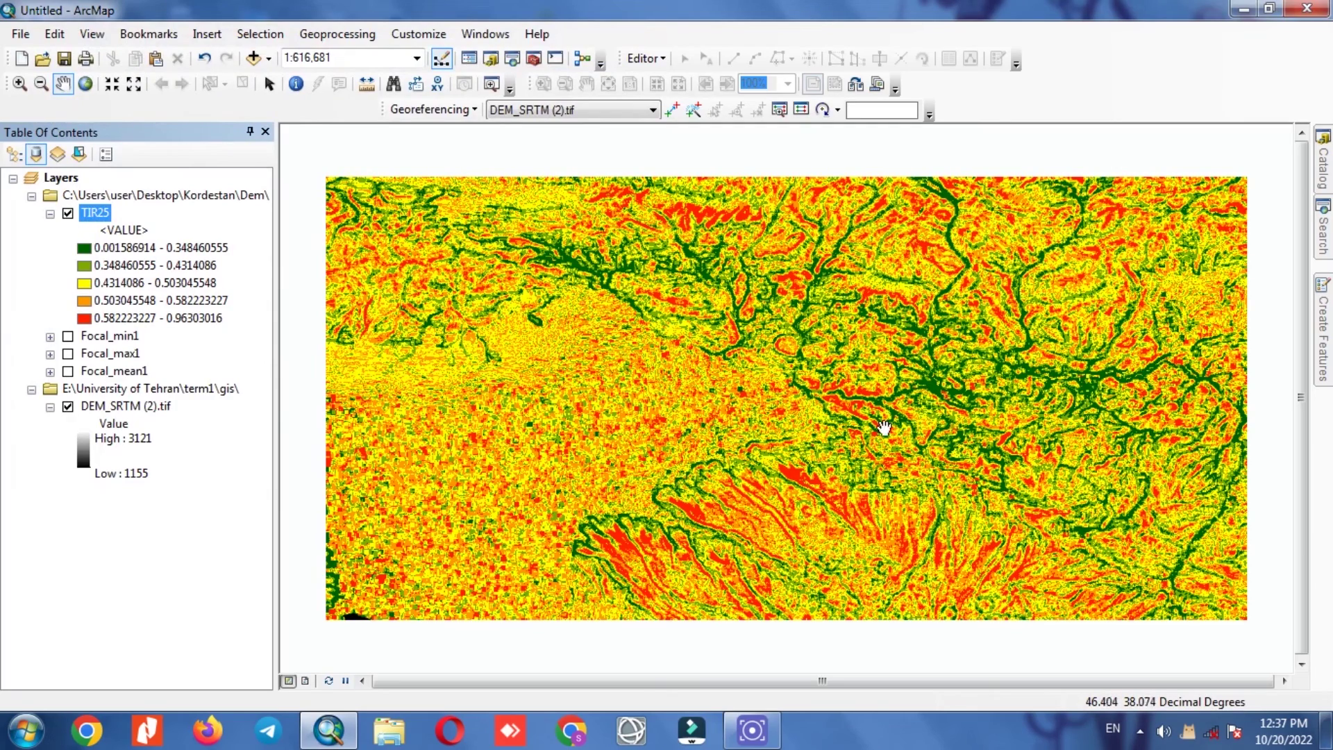
scroll(893, 397, down, 3)
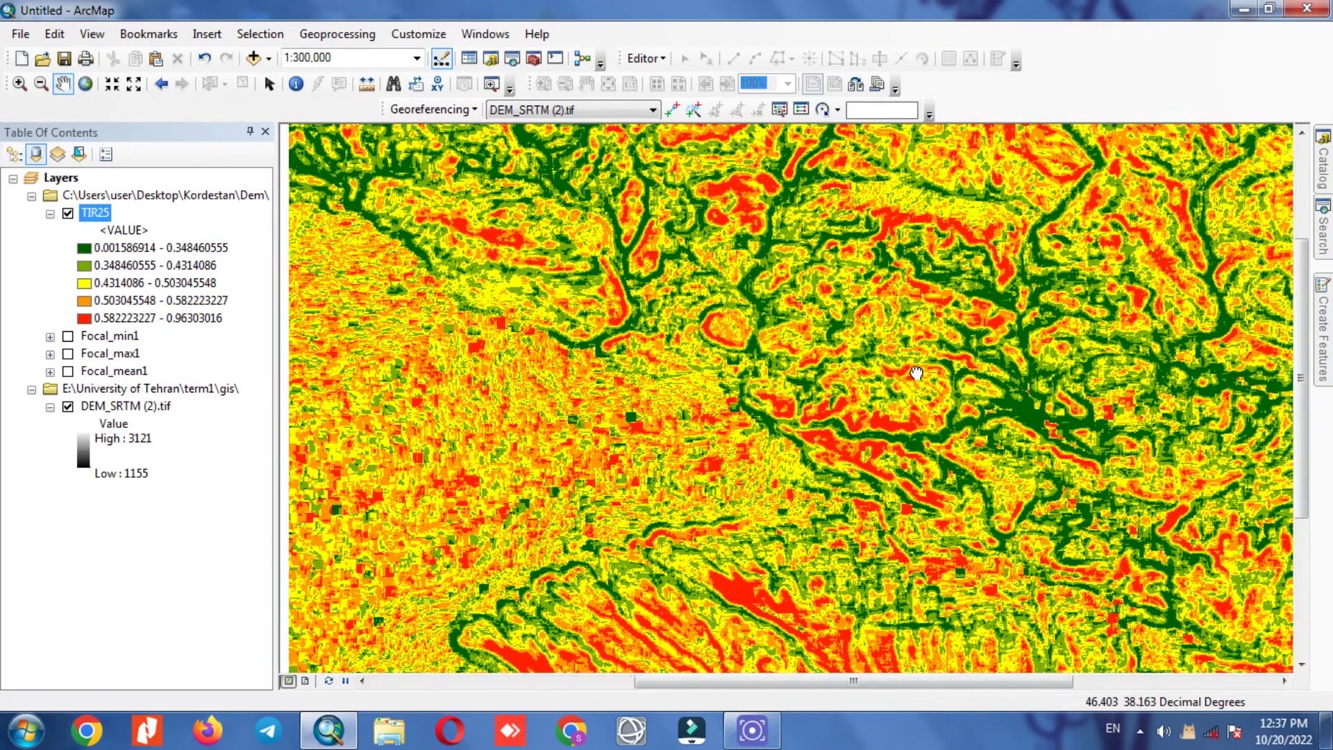
Turn off the TIR25 layer's display and apply the blue-yellow-red color ramp to DEM_SRTM (2).tif
scroll(822, 378, up, 2)
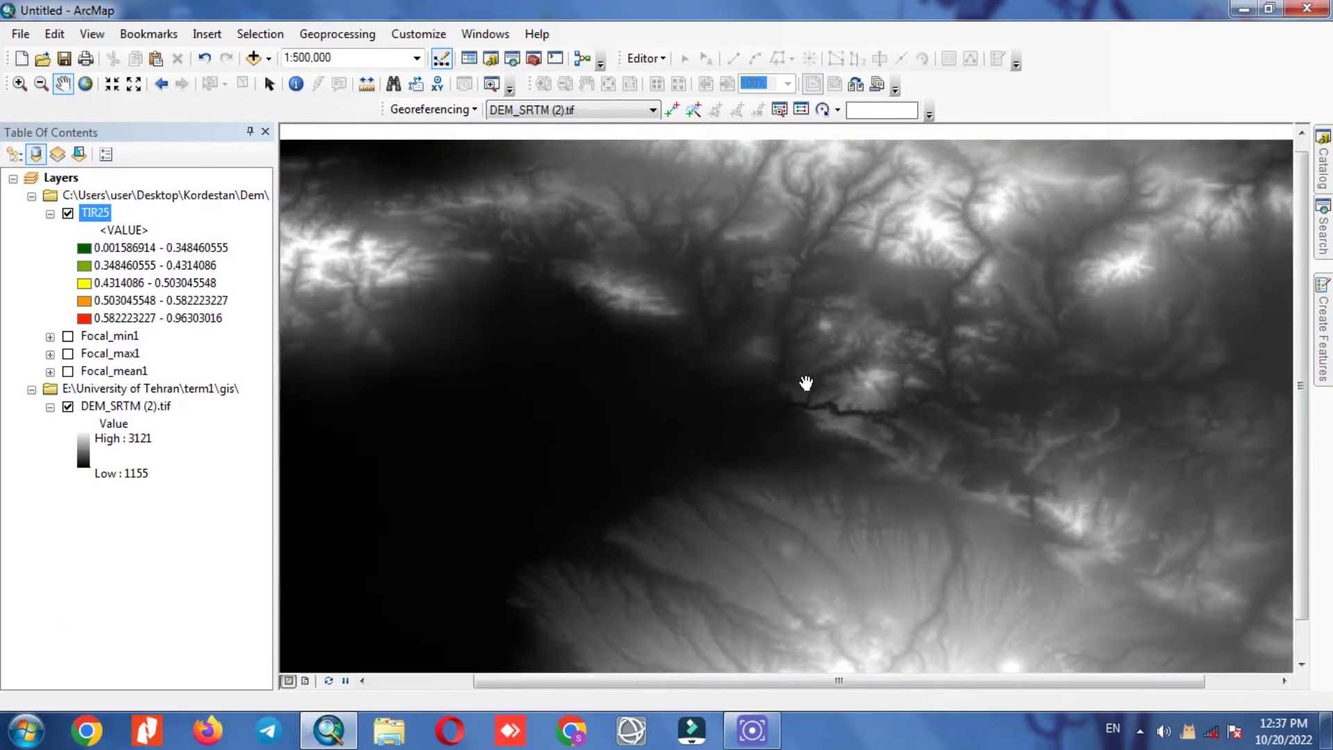
scroll(486, 463, down, 4)
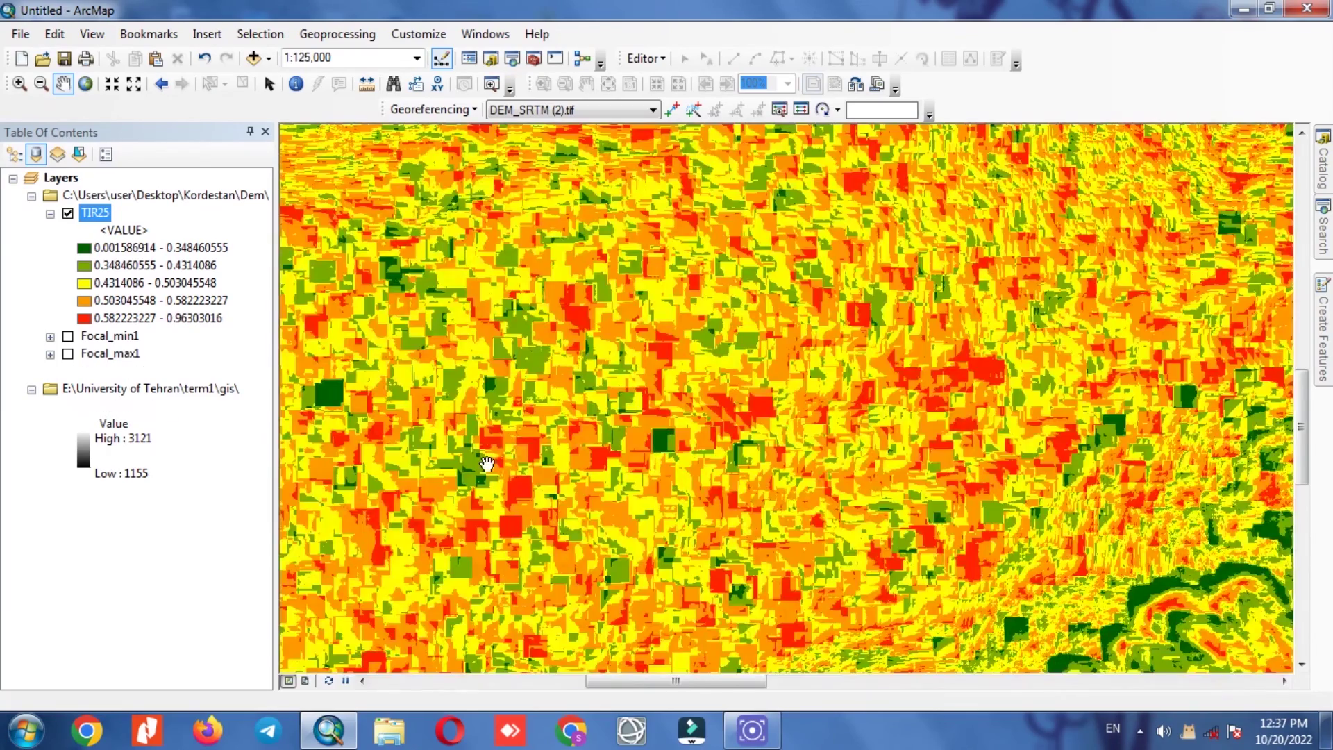
drag(565, 476, 729, 446)
scroll(732, 443, up, 2)
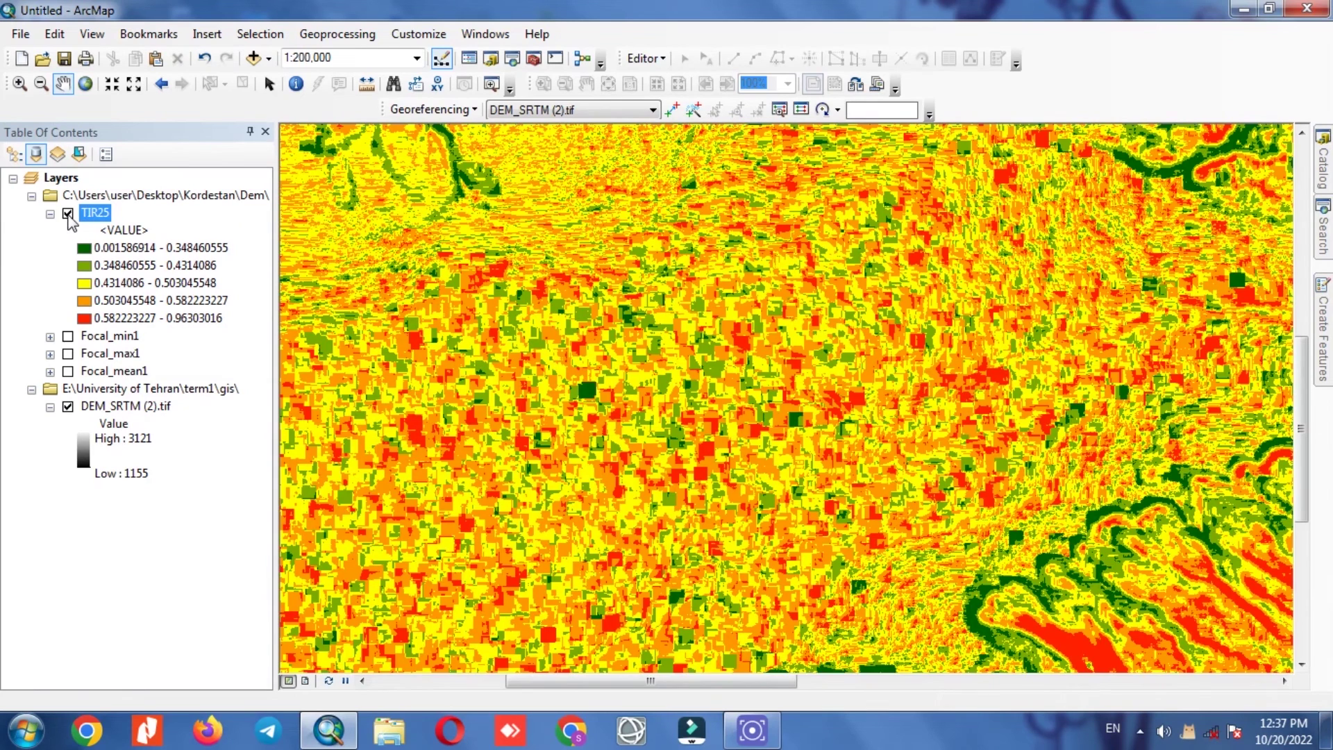
click(68, 214)
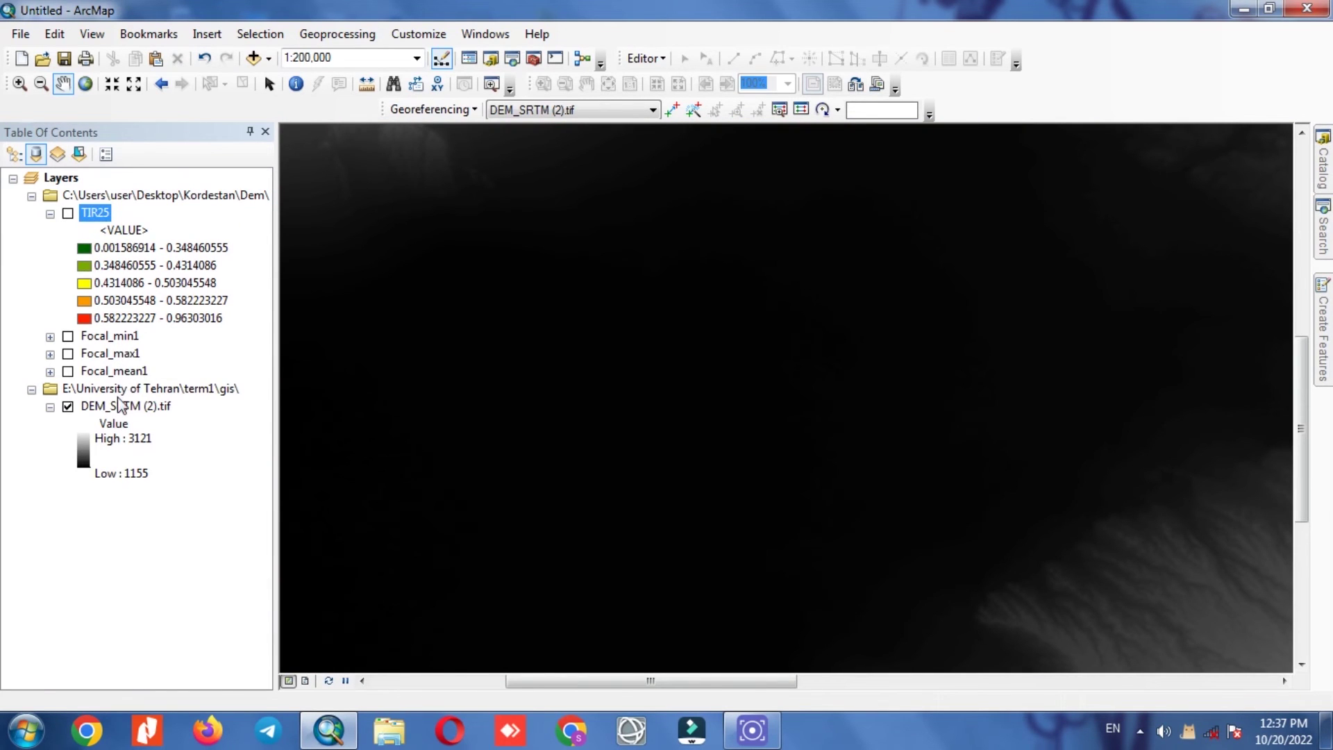
click(84, 446)
click(179, 501)
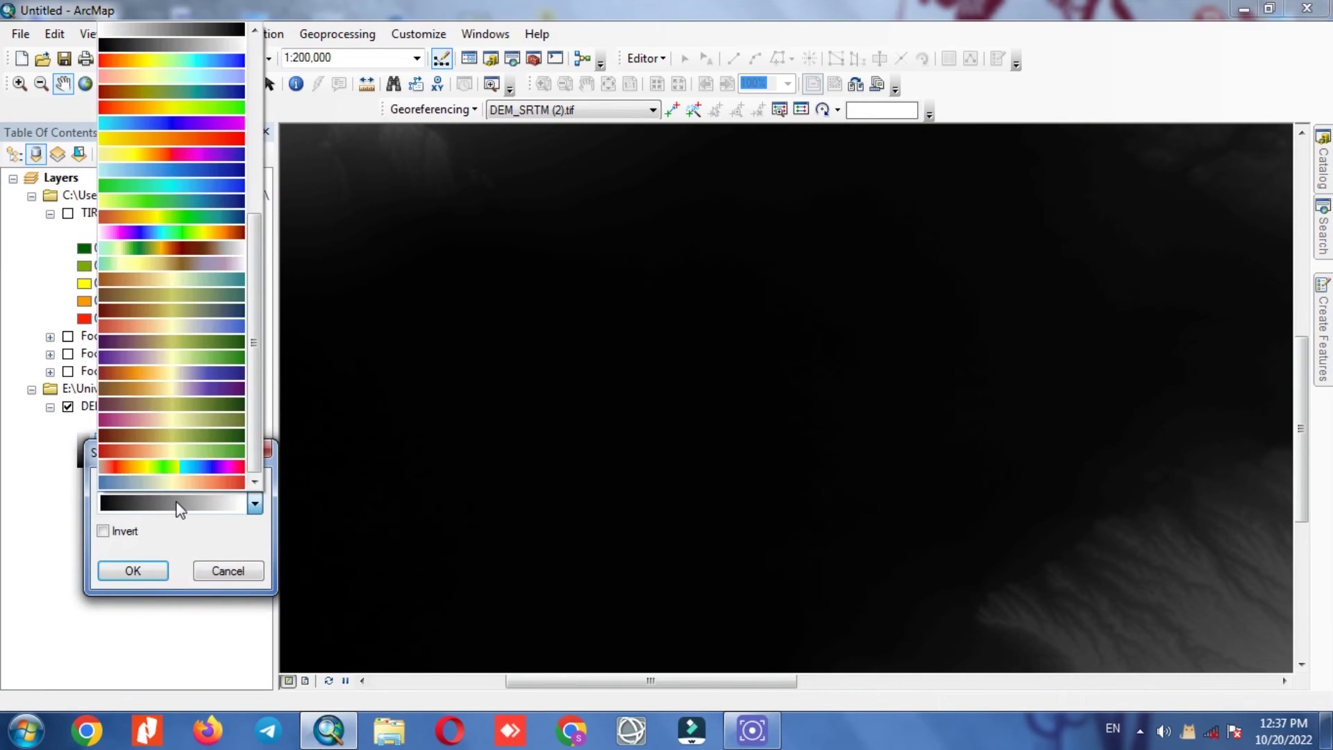
click(177, 483)
click(136, 570)
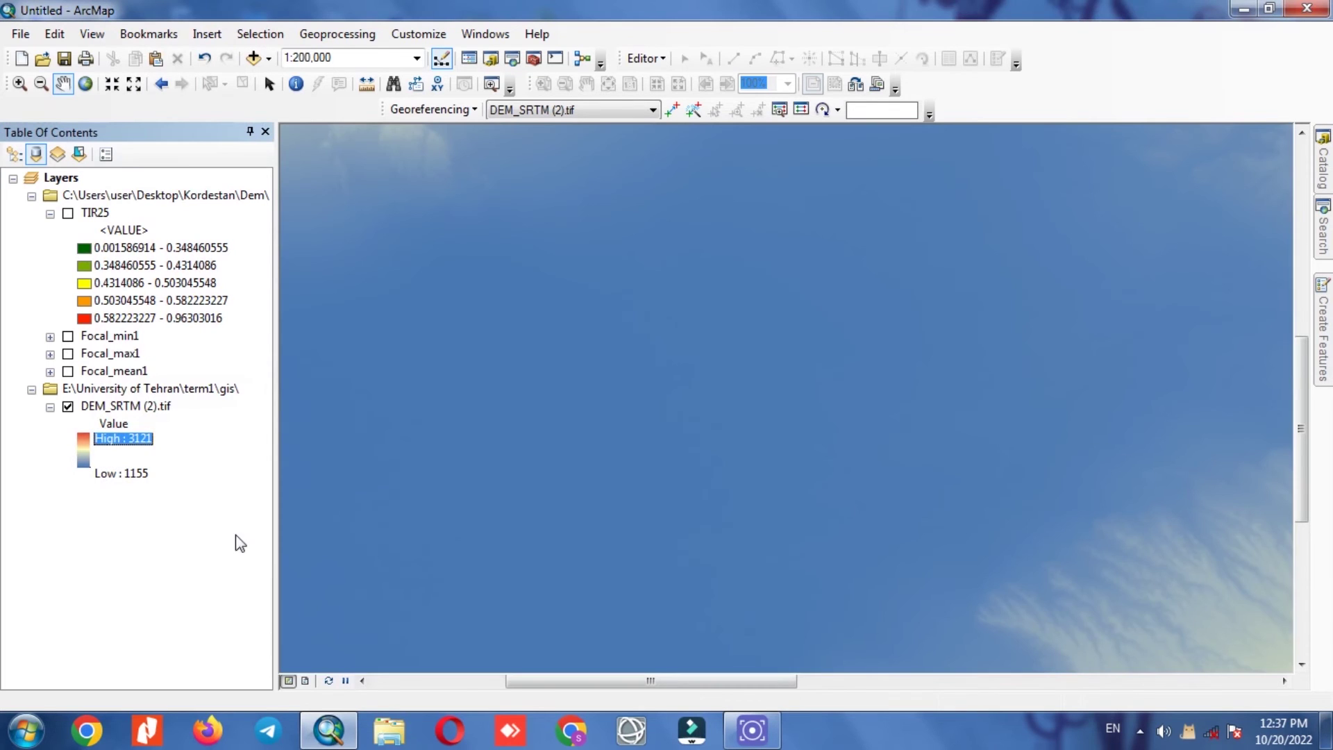
Compare TIR25 with the recolored DEM at 1:400,000 by toggling TIR25's display repeatedly, leaving it turned on
scroll(429, 411, up, 1)
scroll(541, 434, up, 1)
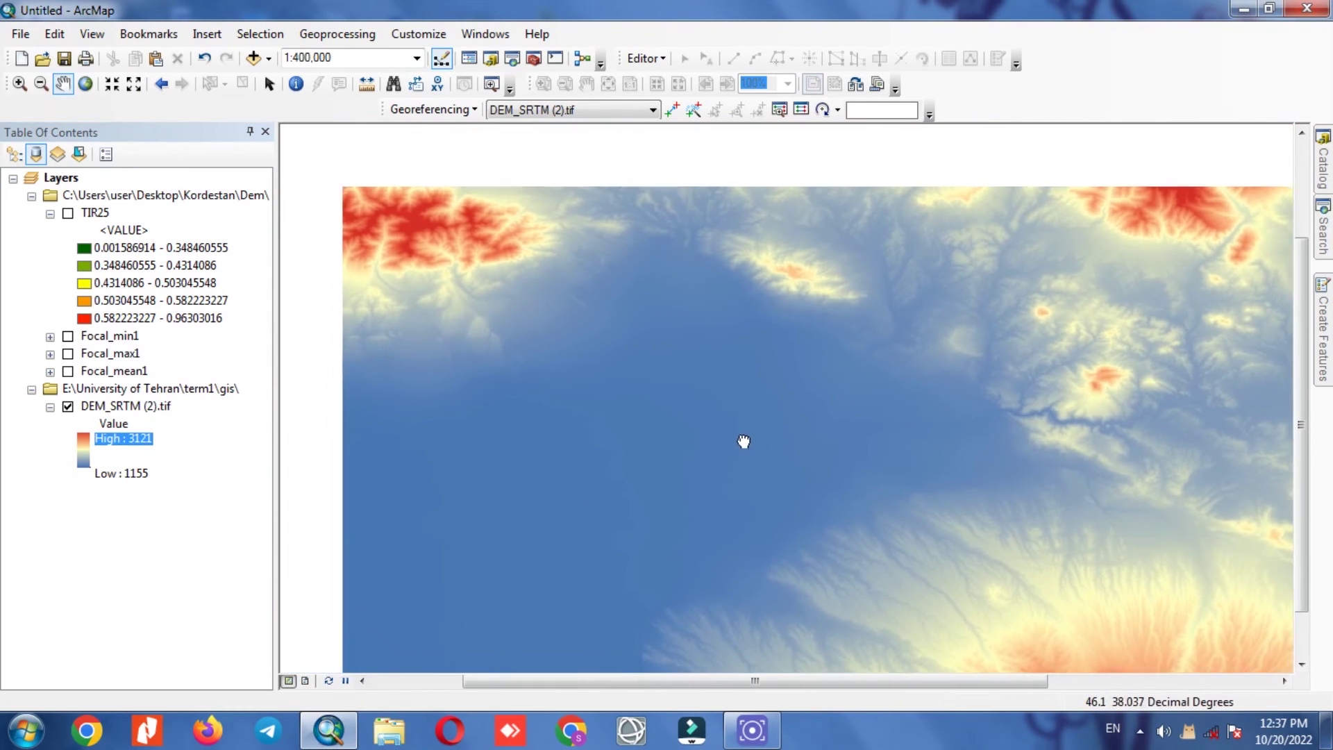
drag(744, 442, 746, 448)
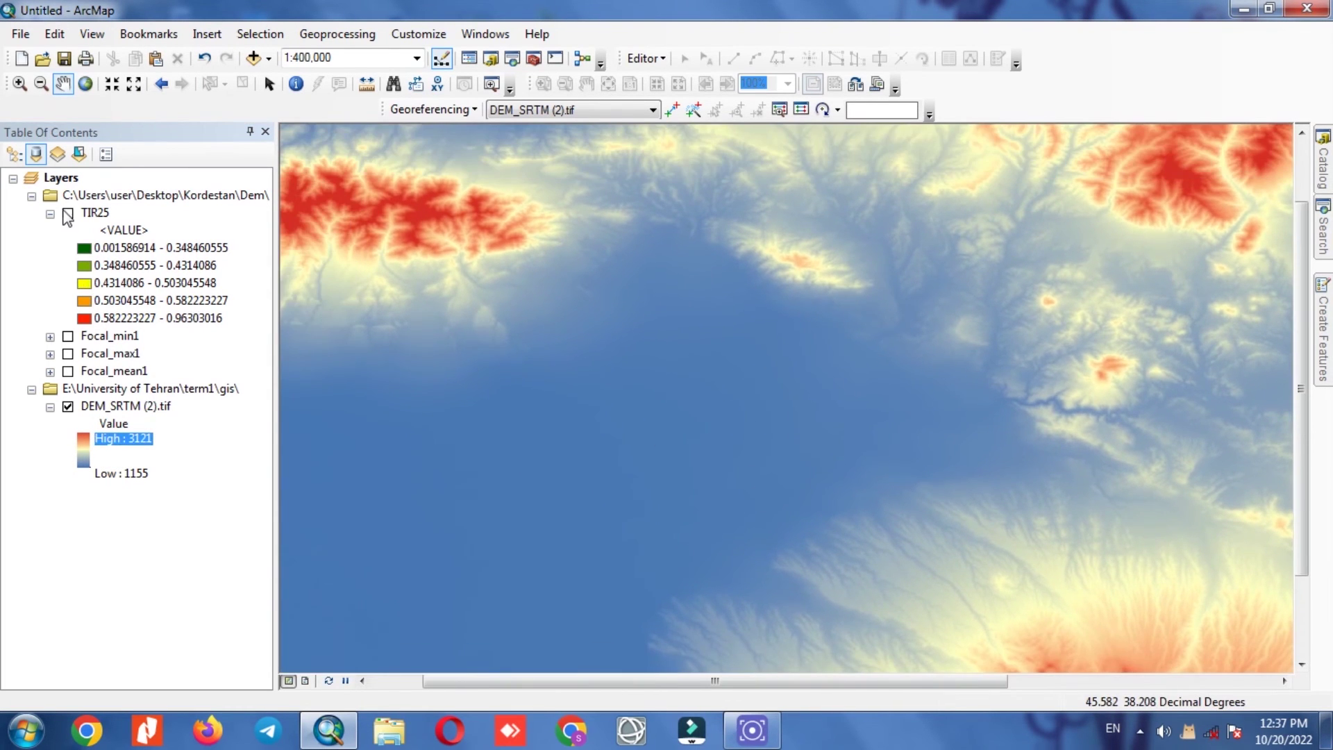
click(67, 213)
click(68, 213)
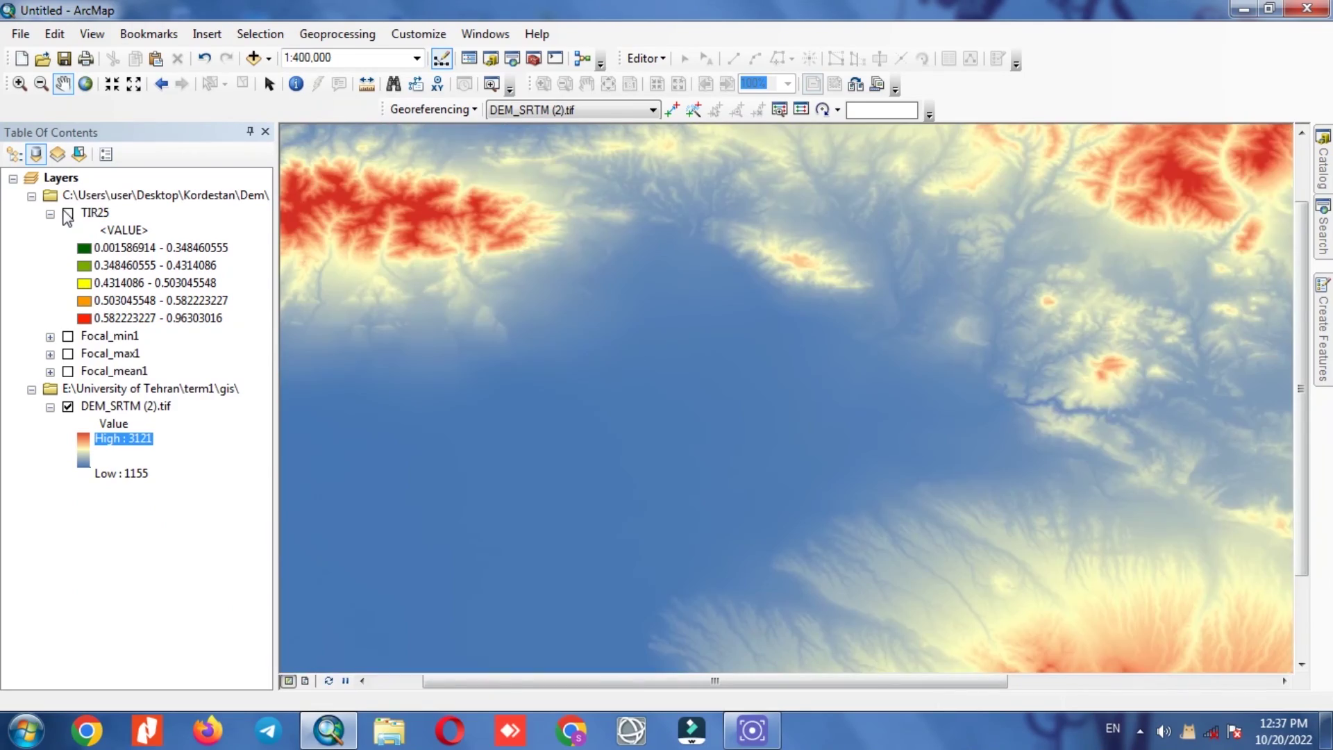
click(68, 213)
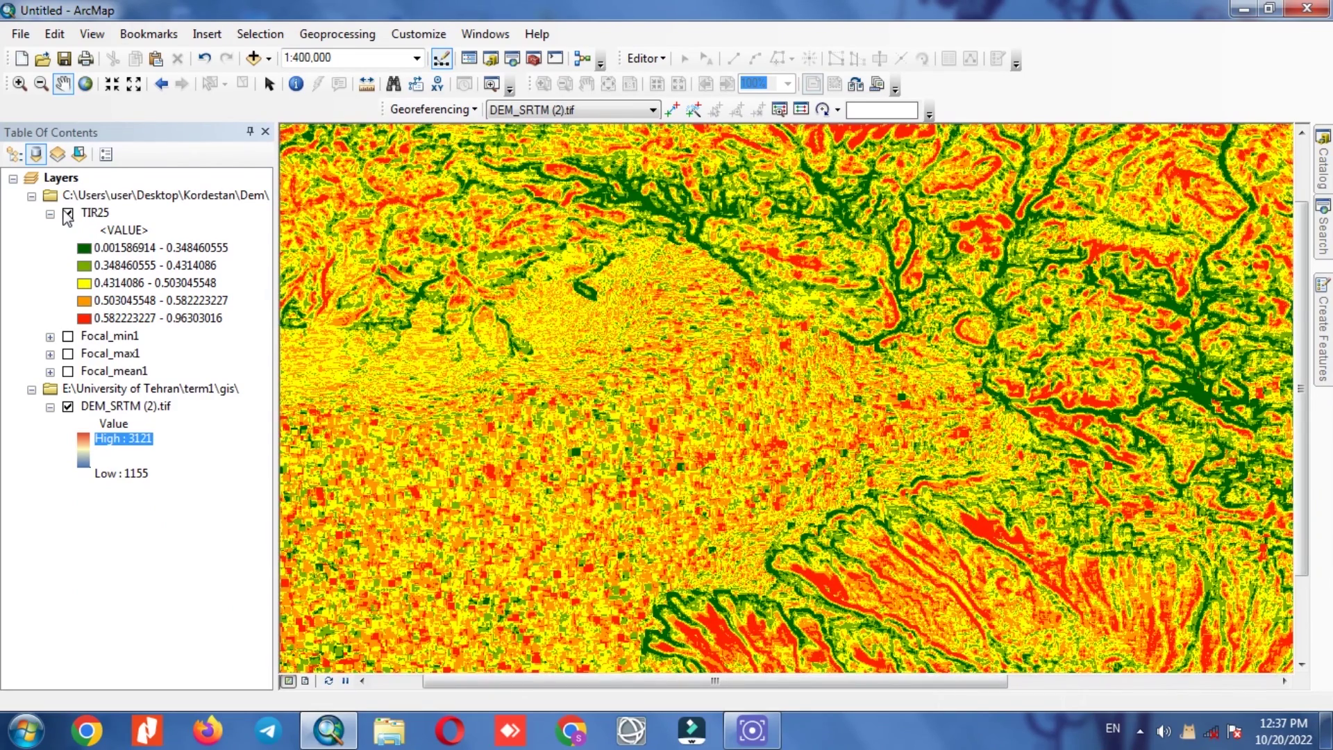
click(68, 213)
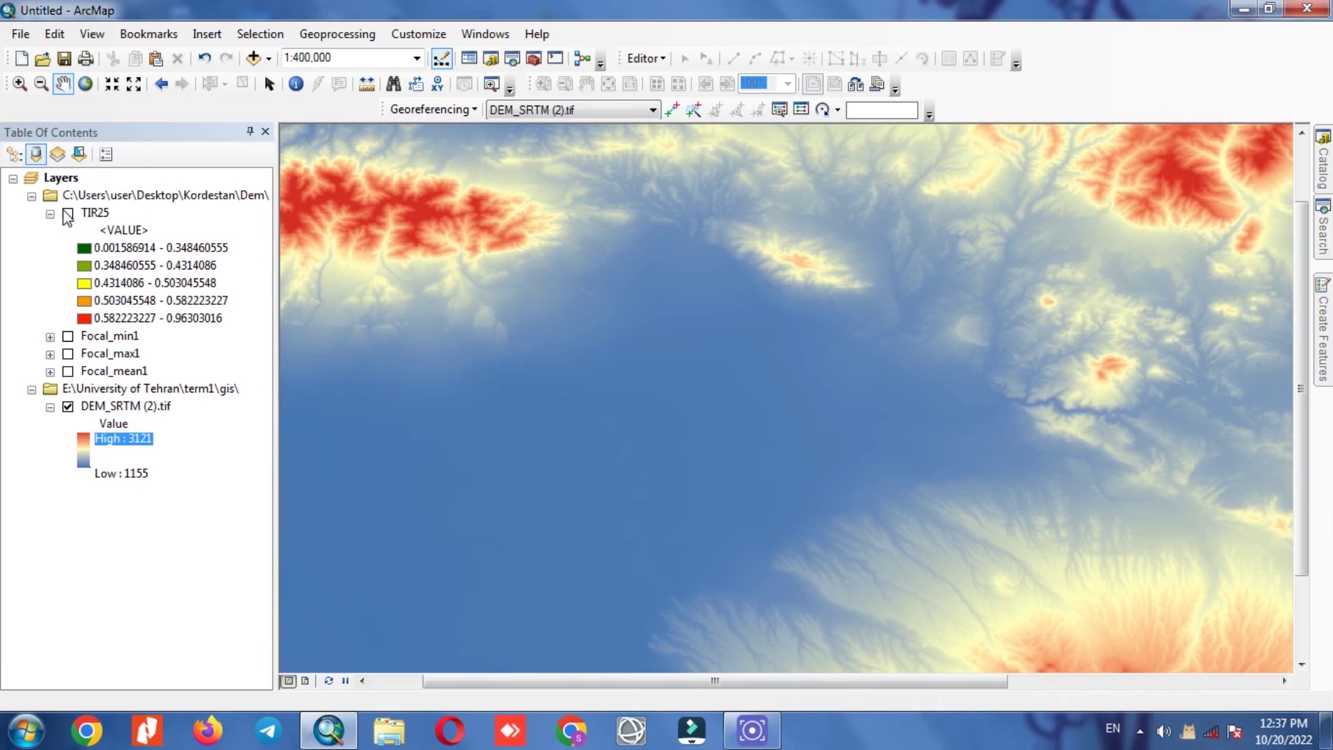
click(67, 213)
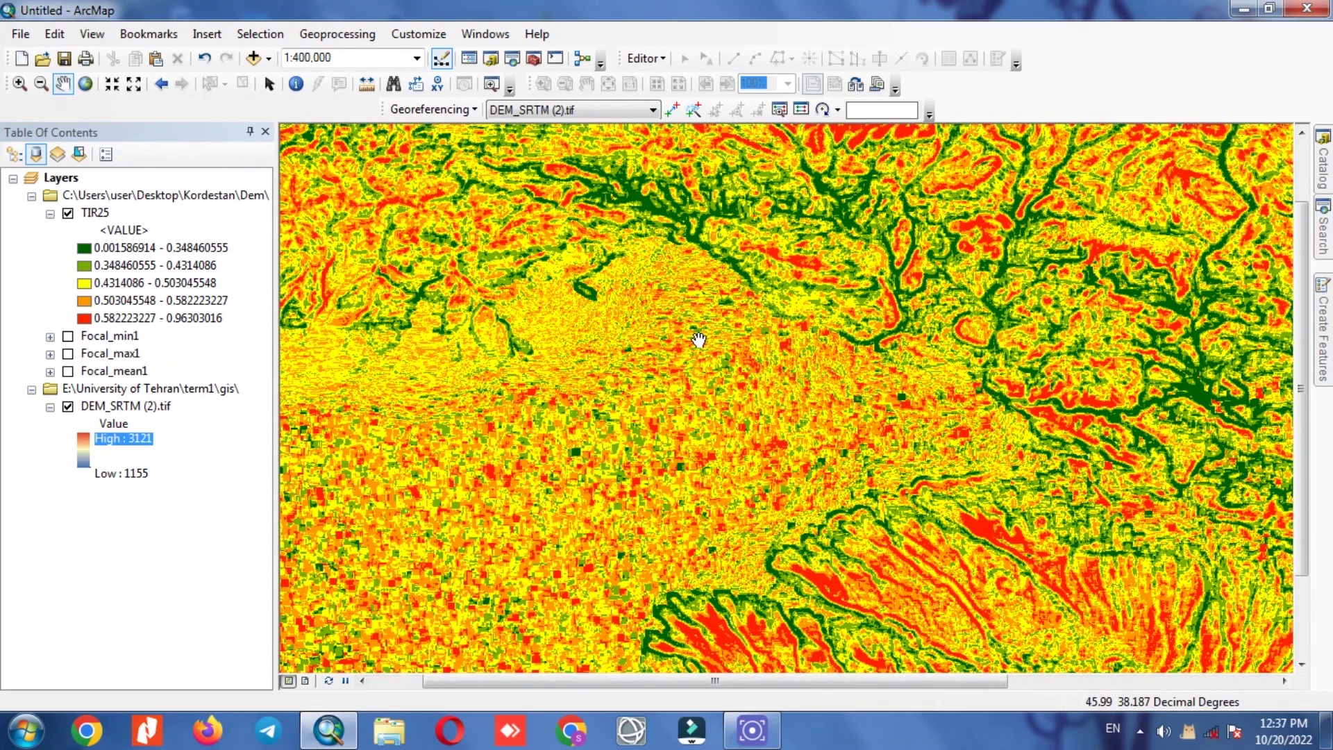